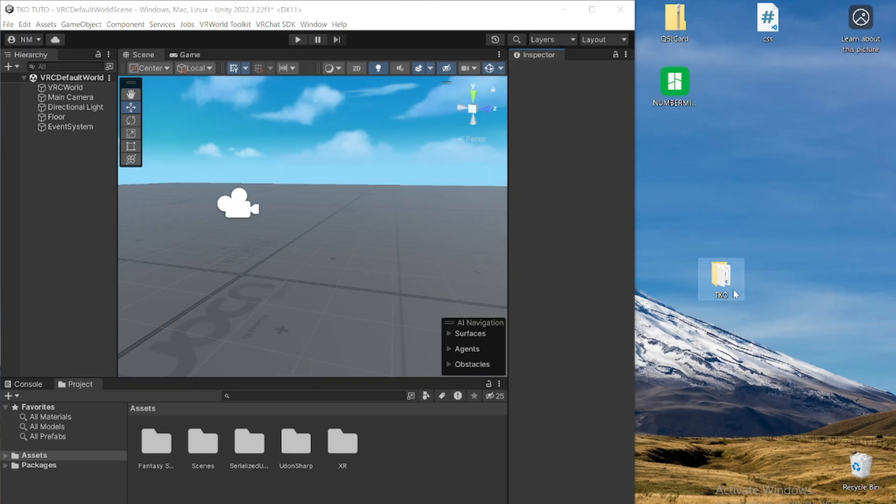
- Import the TKO folder from the desktop into the Unity project's Assets folder
{"action": "mouse_move", "coordinate": [759, 290]}
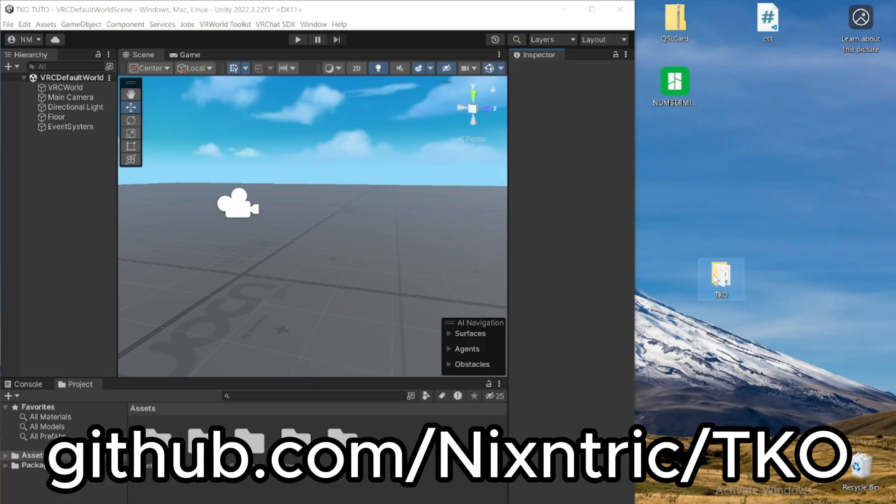
{"action": "mouse_move", "coordinate": [722, 269]}
{"action": "left_click_drag", "start_coordinate": [721, 271], "coordinate": [355, 452]}
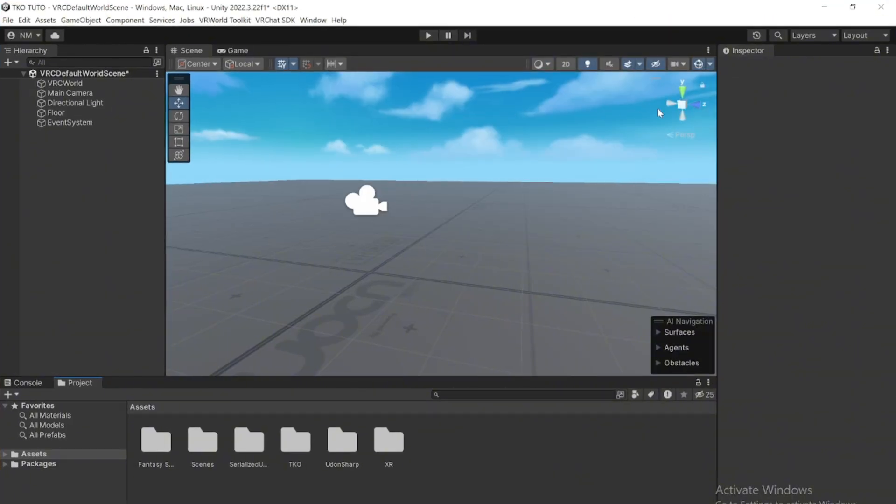
- Assign the TKO C# script as the source script of the TKO Udon Sharp program asset and compile all UdonSharp programs
{"action": "double_click", "coordinate": [298, 449]}
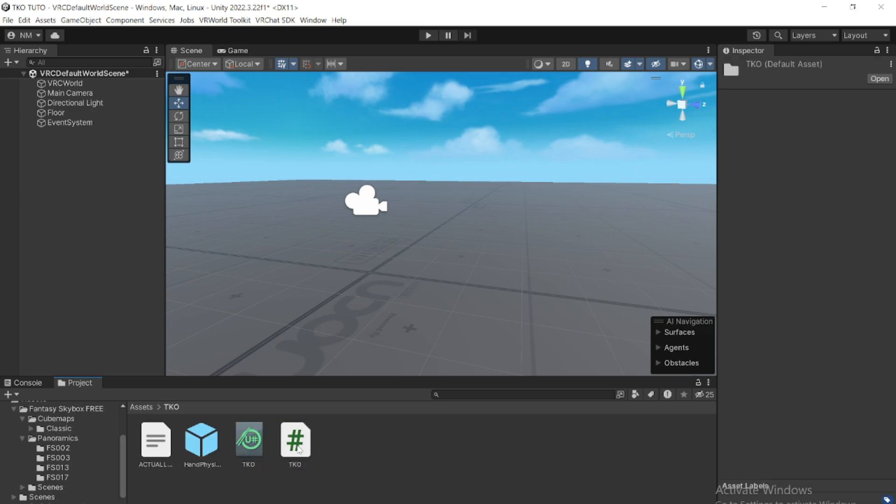
{"action": "left_click", "coordinate": [257, 442]}
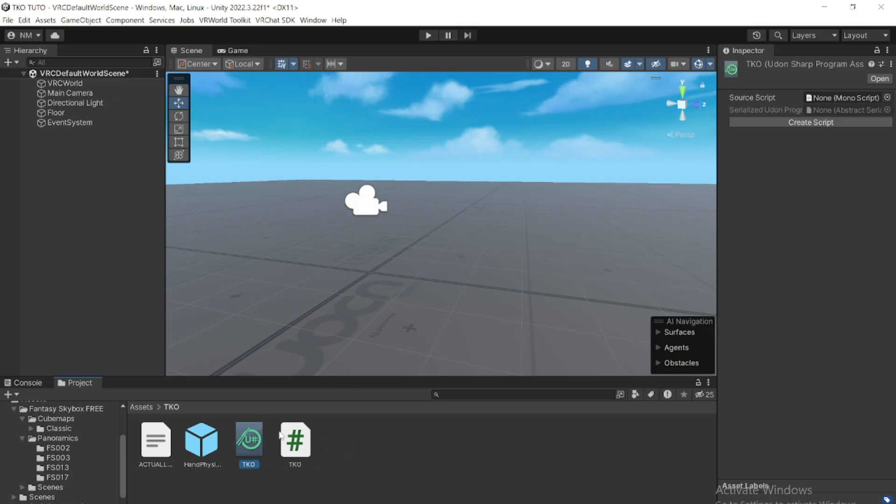
{"action": "left_click_drag", "start_coordinate": [296, 439], "coordinate": [810, 99]}
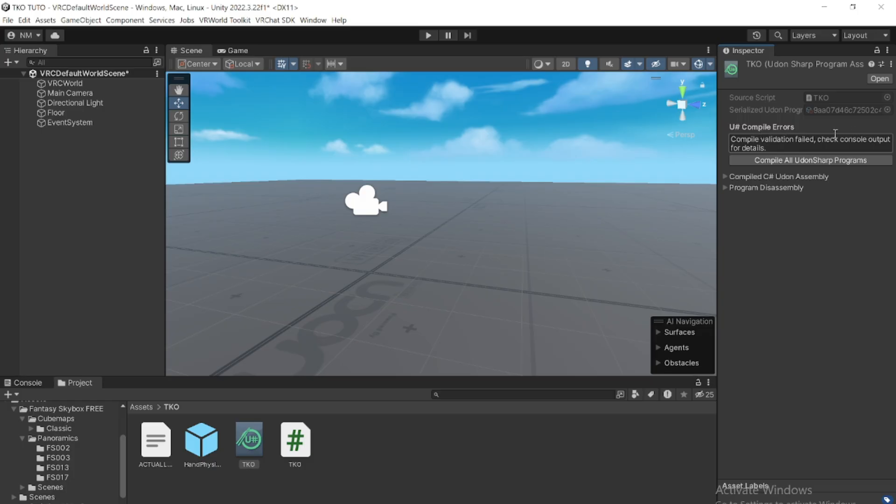
{"action": "left_click", "coordinate": [802, 164]}
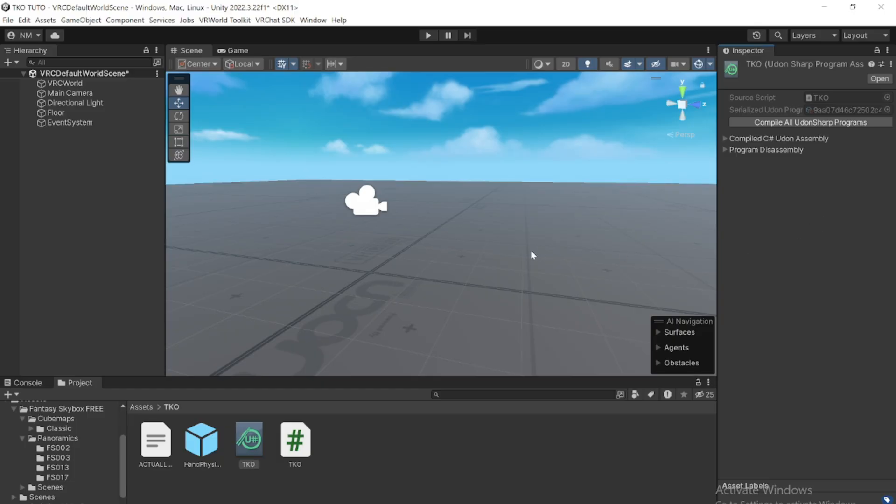
- Add the HandPhysicsManager prefab to the scene and attach an Udon Behaviour that uses the TKO program asset
{"action": "left_click", "coordinate": [208, 441]}
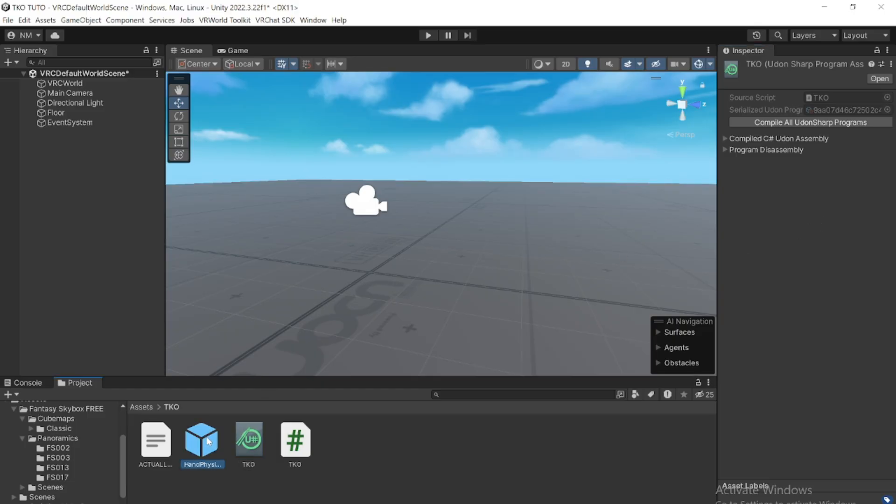
{"action": "left_click_drag", "start_coordinate": [196, 447], "coordinate": [114, 186]}
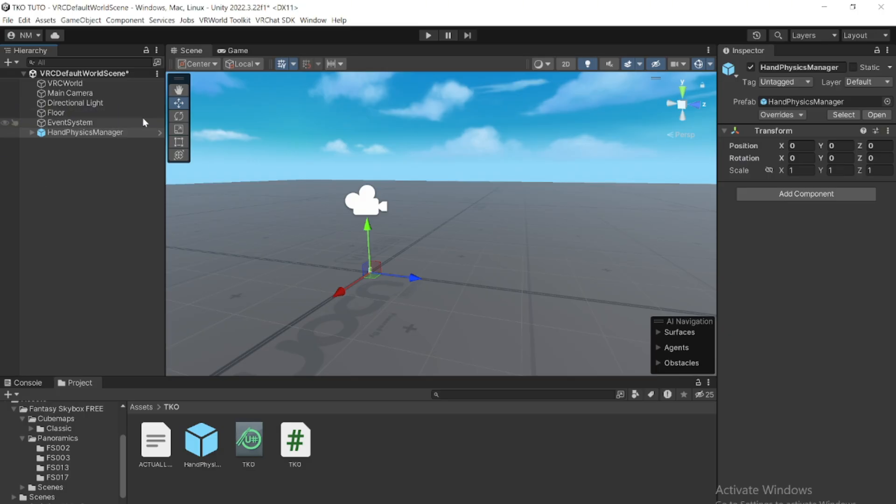
{"action": "left_click", "coordinate": [769, 196]}
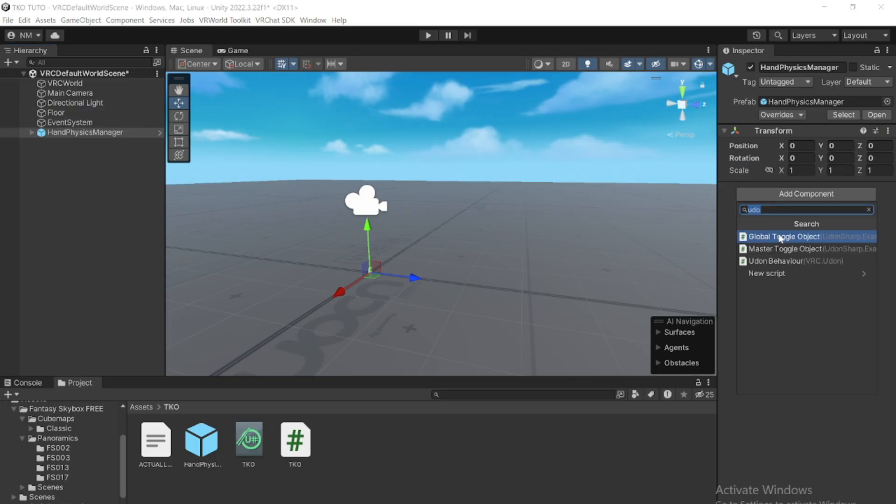
{"action": "left_click", "coordinate": [781, 260]}
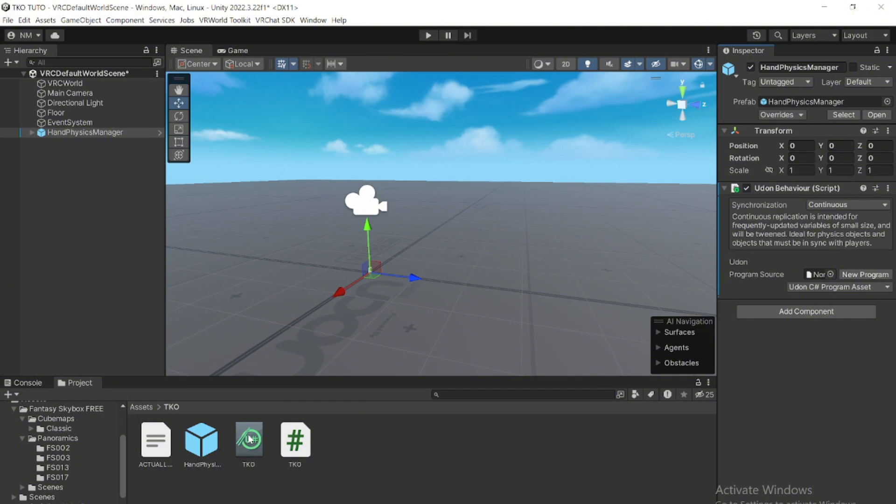
{"action": "left_click_drag", "start_coordinate": [251, 439], "coordinate": [816, 279]}
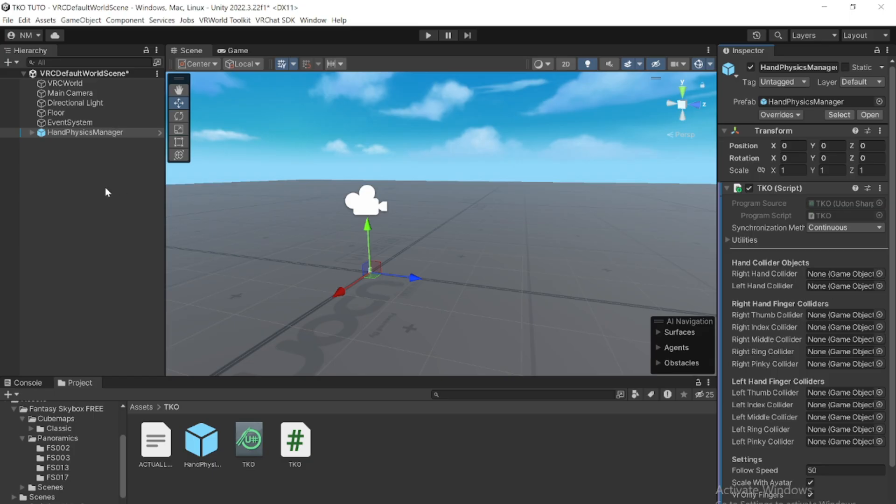
- Assign the manager's RightHandCollider and LeftHandCollider child objects to the matching hand collider references of the TKO script
{"action": "left_click", "coordinate": [32, 133]}
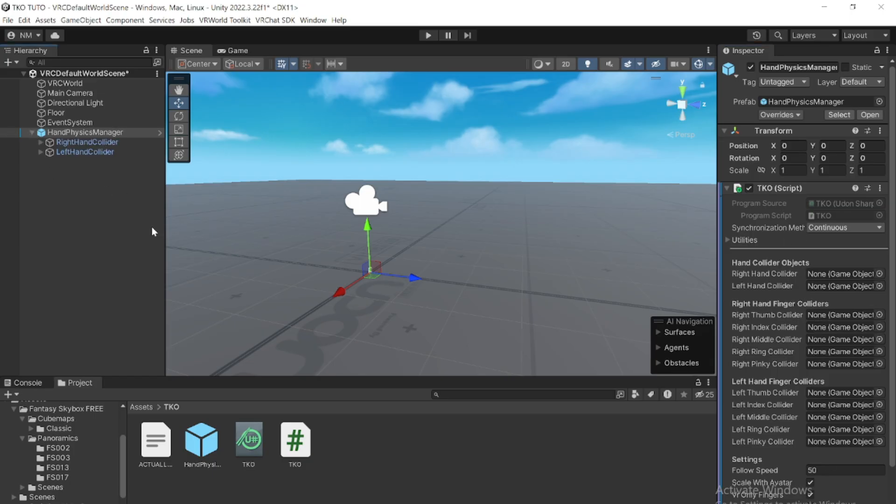
{"action": "left_click", "coordinate": [40, 141]}
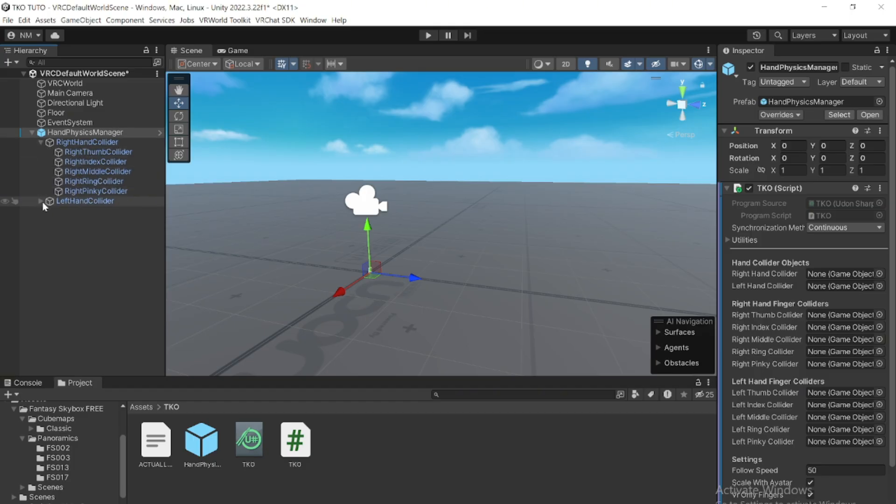
{"action": "left_click", "coordinate": [41, 201]}
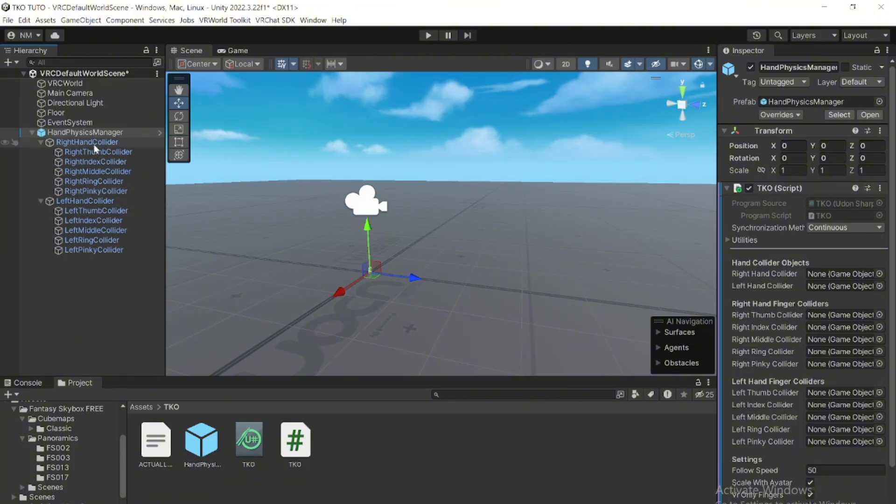
{"action": "left_click_drag", "start_coordinate": [95, 146], "coordinate": [829, 279]}
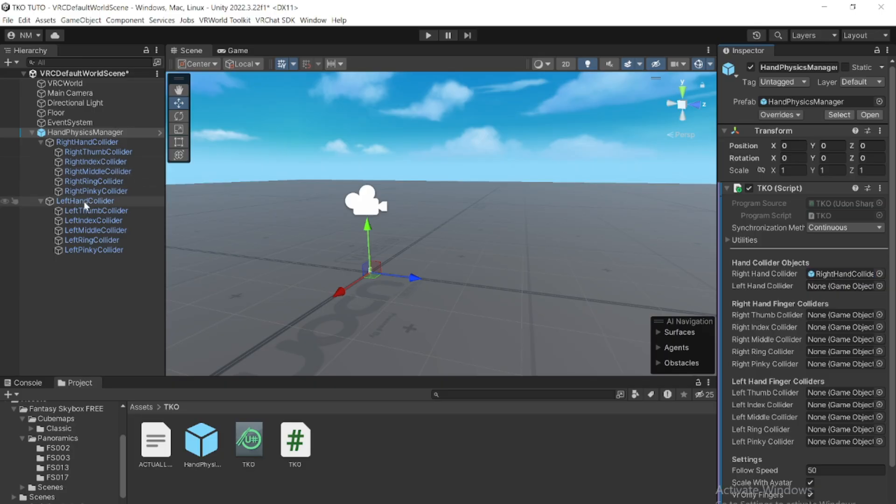
{"action": "left_click_drag", "start_coordinate": [84, 201], "coordinate": [831, 285]}
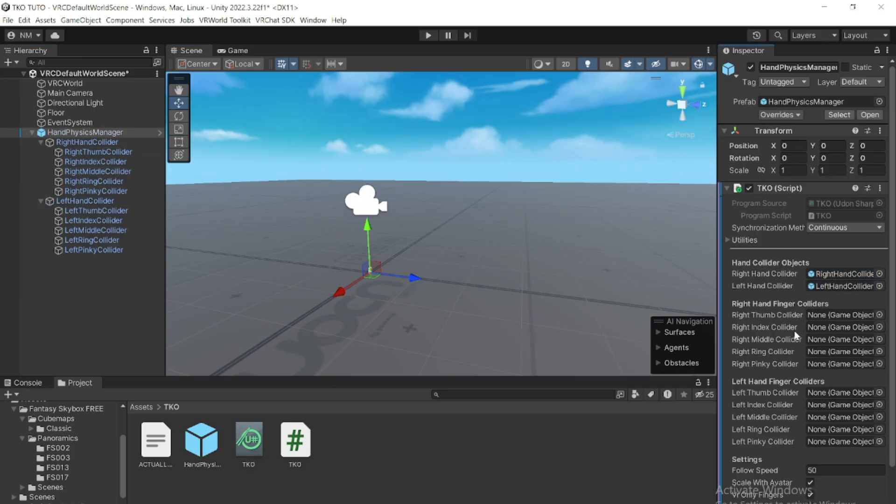
- Assign the thumb, index, middle, ring and pinky collider objects of both hands to their matching finger references in the TKO script
{"action": "left_click_drag", "start_coordinate": [98, 157], "coordinate": [792, 320]}
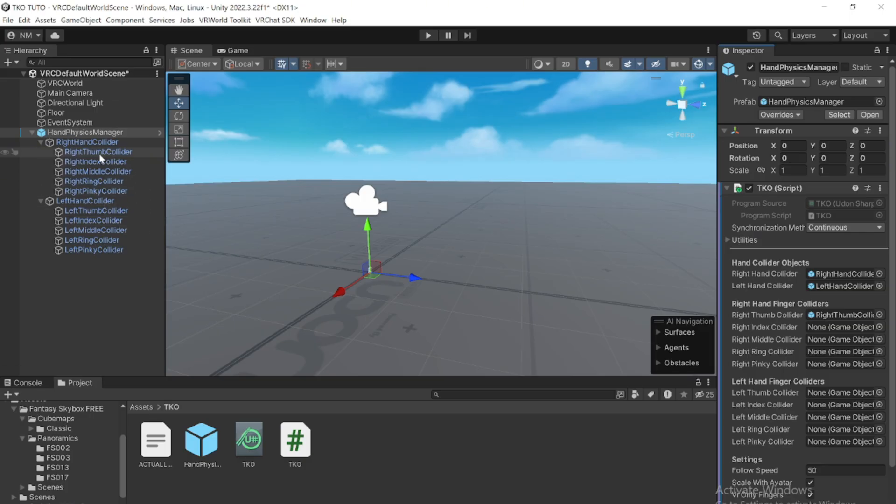
{"action": "left_click_drag", "start_coordinate": [99, 160], "coordinate": [852, 328]}
{"action": "left_click_drag", "start_coordinate": [98, 171], "coordinate": [862, 339]}
{"action": "left_click_drag", "start_coordinate": [93, 181], "coordinate": [871, 354]}
{"action": "left_click_drag", "start_coordinate": [93, 191], "coordinate": [820, 365]}
{"action": "left_click_drag", "start_coordinate": [94, 211], "coordinate": [420, 280]}
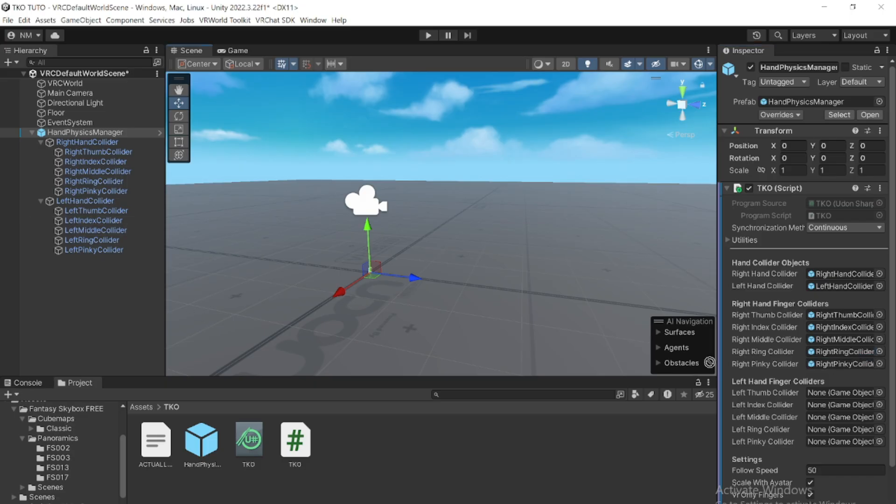
{"action": "left_click_drag", "start_coordinate": [420, 280], "coordinate": [823, 393]}
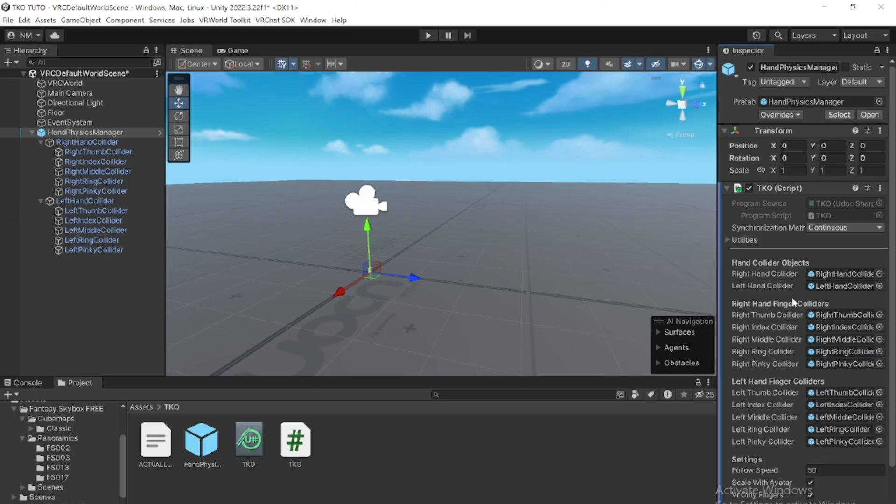
- Set the TKO script's Follow Speed to 100
{"action": "scroll", "coordinate": [792, 297], "scroll_direction": "down", "scroll_amount": 2}
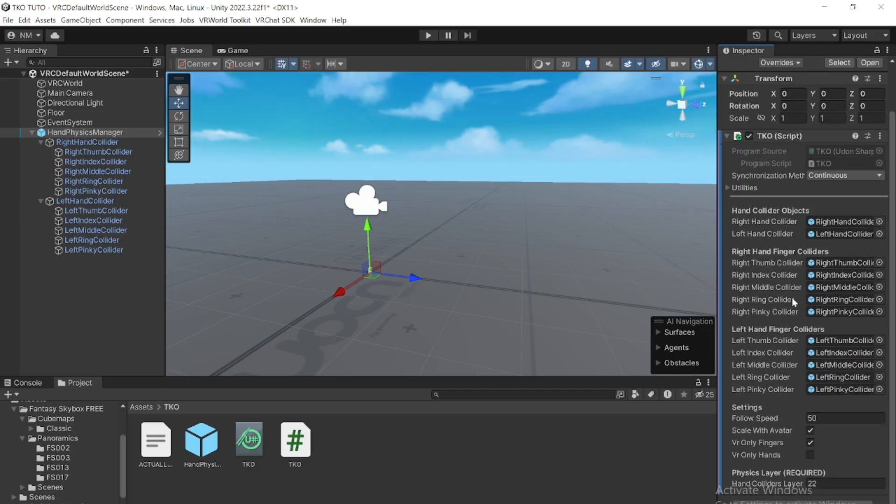
{"action": "left_click", "coordinate": [828, 418]}
{"action": "right_click_drag", "start_coordinate": [526, 257], "coordinate": [502, 249]}
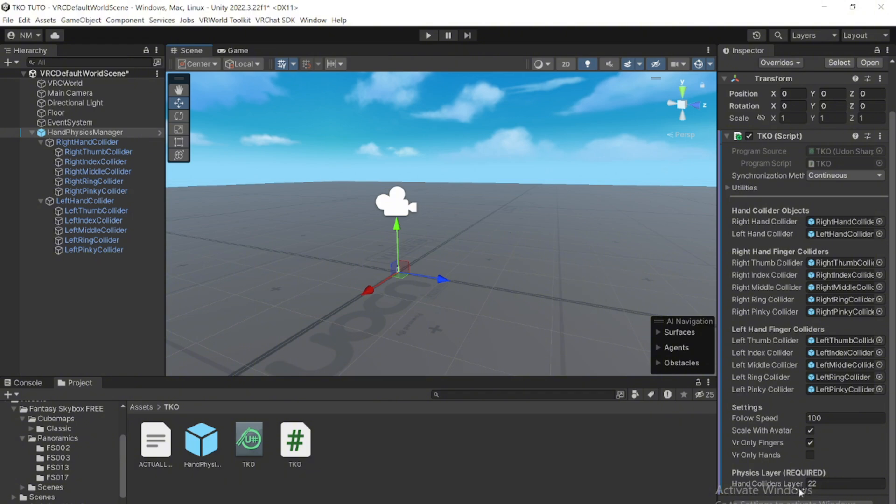
- Name User Layer 22 HandColliders in the project's layer list
{"action": "left_click", "coordinate": [818, 36]}
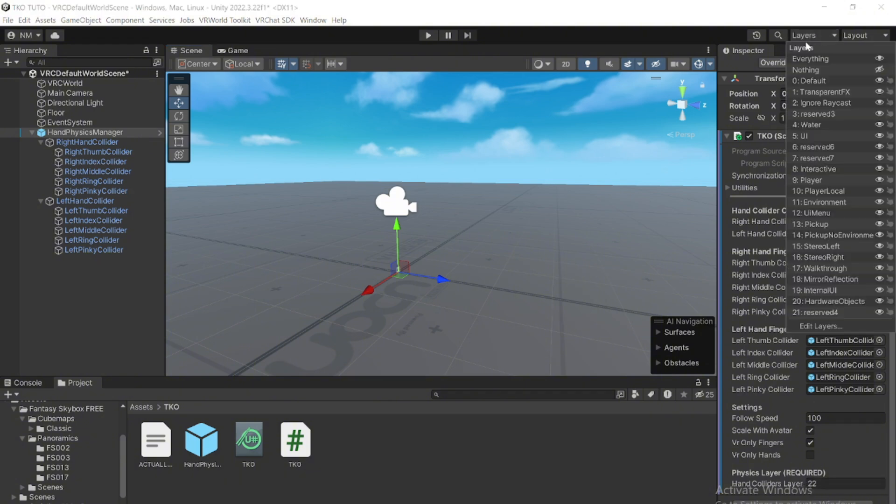
{"action": "left_click", "coordinate": [821, 327]}
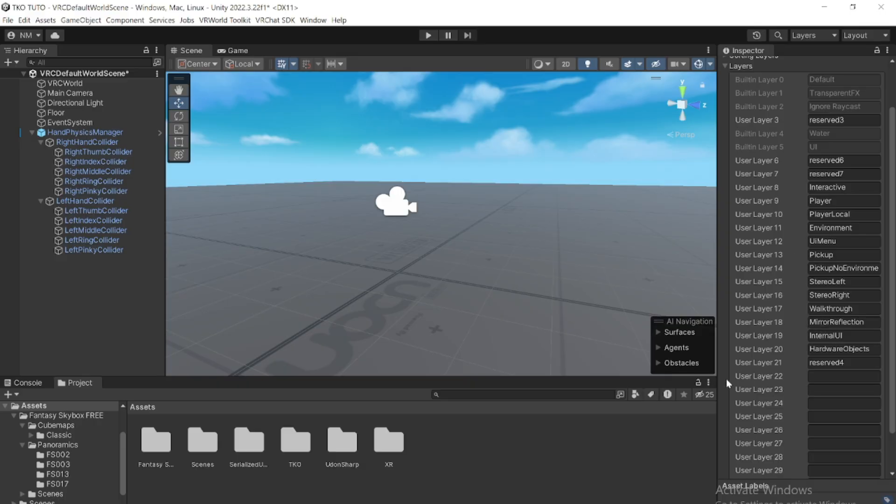
{"action": "left_click", "coordinate": [847, 379]}
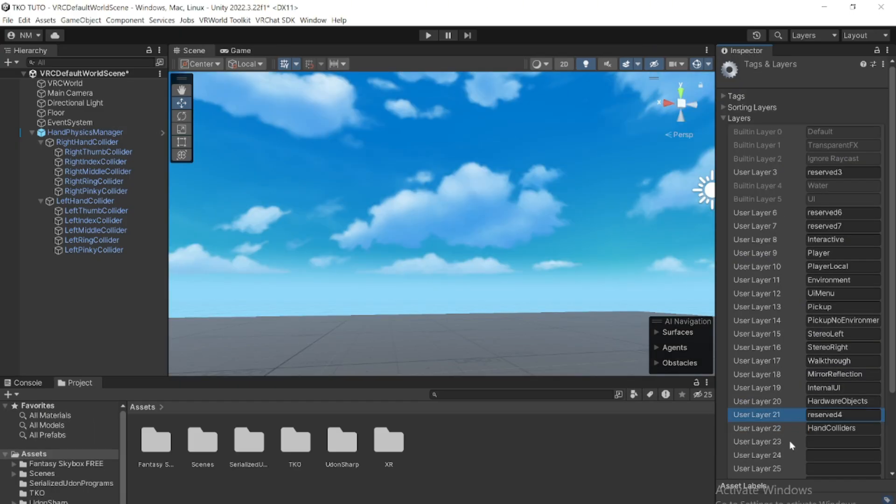
- Disable collisions between HandColliders and the Player, PlayerLocal and MirrorReflection layers in the project's physics collision matrix
{"action": "left_click", "coordinate": [24, 21]}
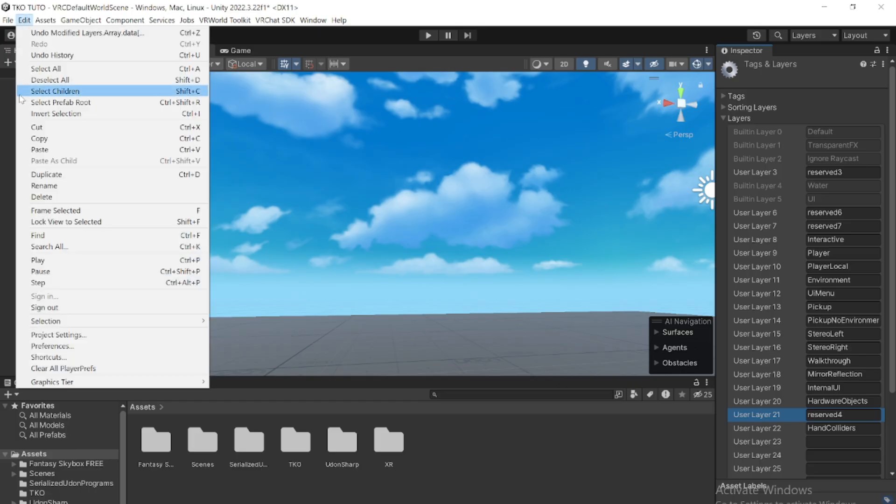
{"action": "left_click", "coordinate": [140, 334]}
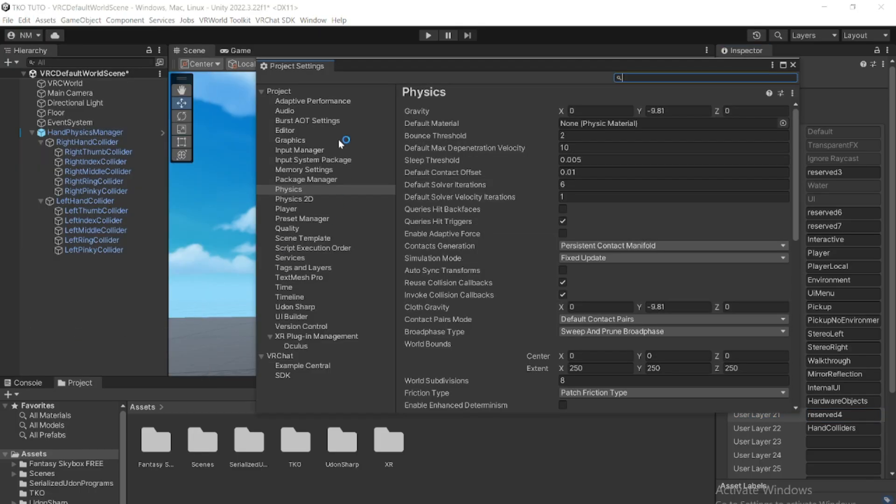
{"action": "scroll", "coordinate": [512, 153], "scroll_direction": "down", "scroll_amount": 10}
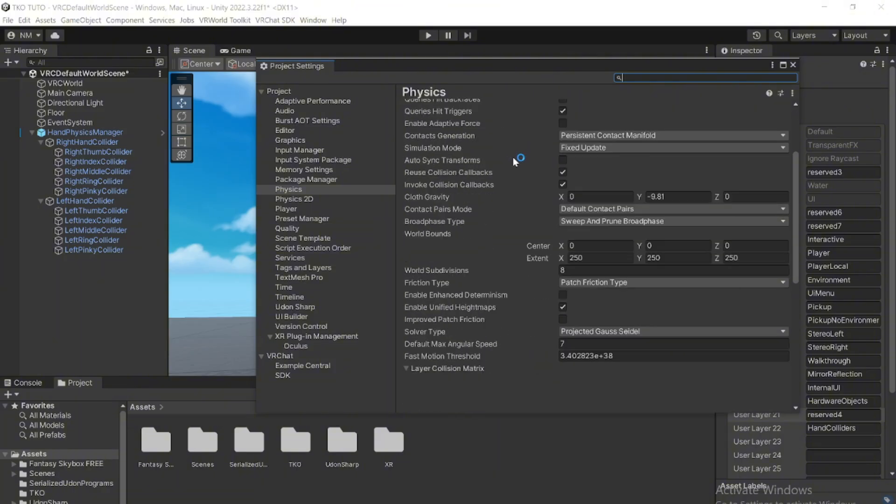
{"action": "scroll", "coordinate": [513, 166], "scroll_direction": "down", "scroll_amount": 1}
{"action": "scroll", "coordinate": [515, 250], "scroll_direction": "up", "scroll_amount": 1}
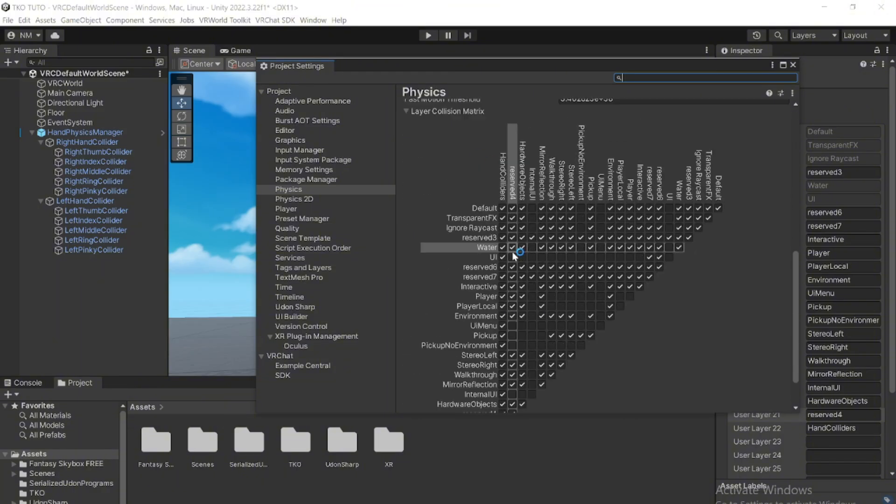
{"action": "left_click", "coordinate": [502, 173]}
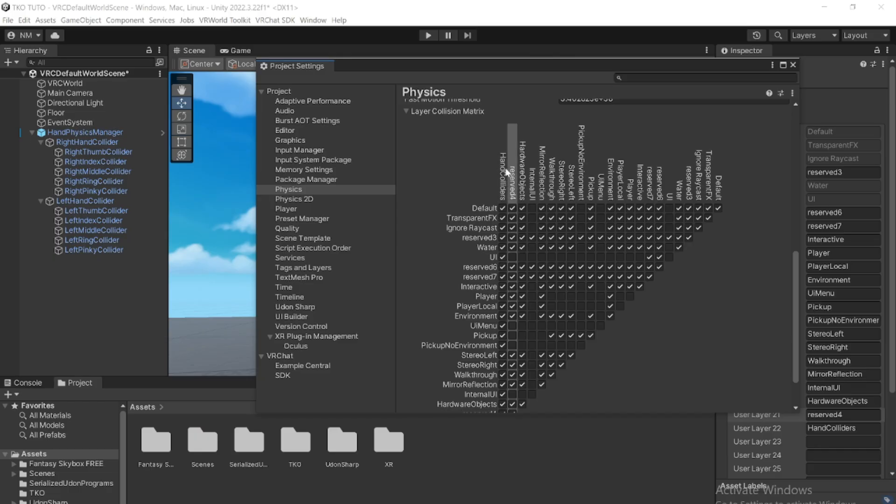
{"action": "left_click", "coordinate": [502, 296]}
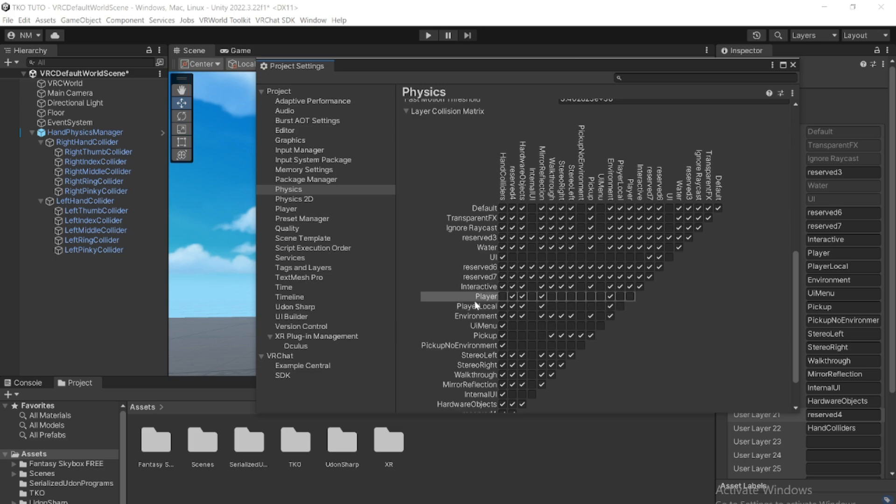
{"action": "left_click", "coordinate": [501, 386]}
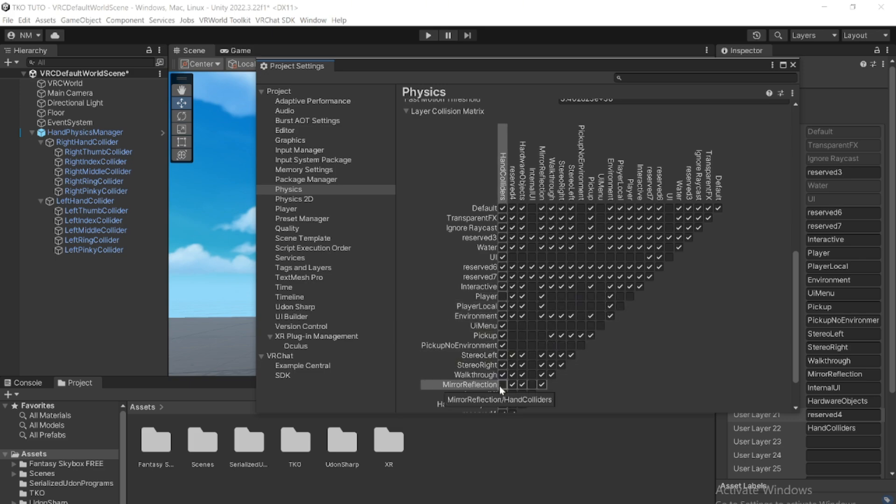
{"action": "left_click", "coordinate": [501, 306]}
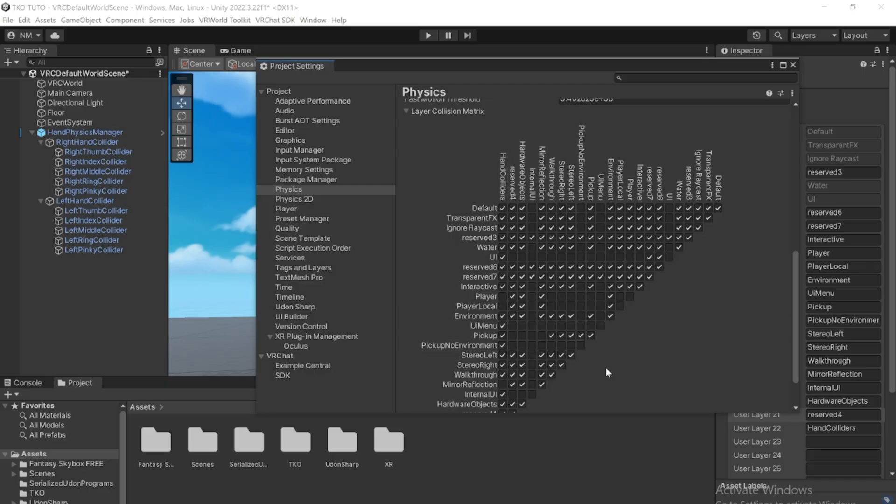
{"action": "scroll", "coordinate": [701, 319], "scroll_direction": "down", "scroll_amount": 3}
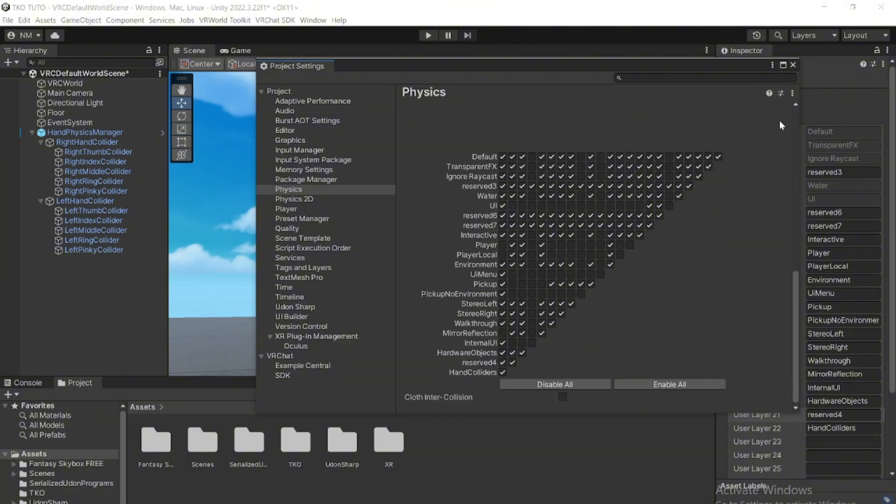
{"action": "left_click", "coordinate": [792, 66]}
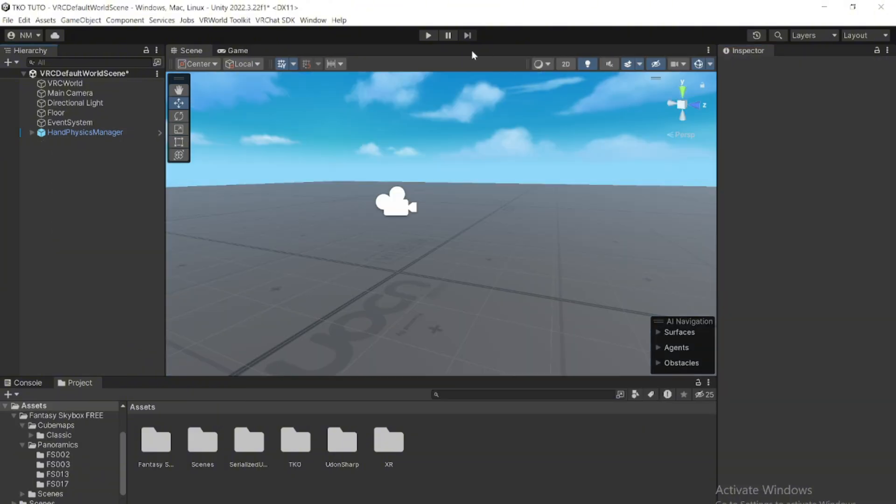
- Run the scene in Play mode to test the hand physics setup
{"action": "left_click", "coordinate": [426, 36]}
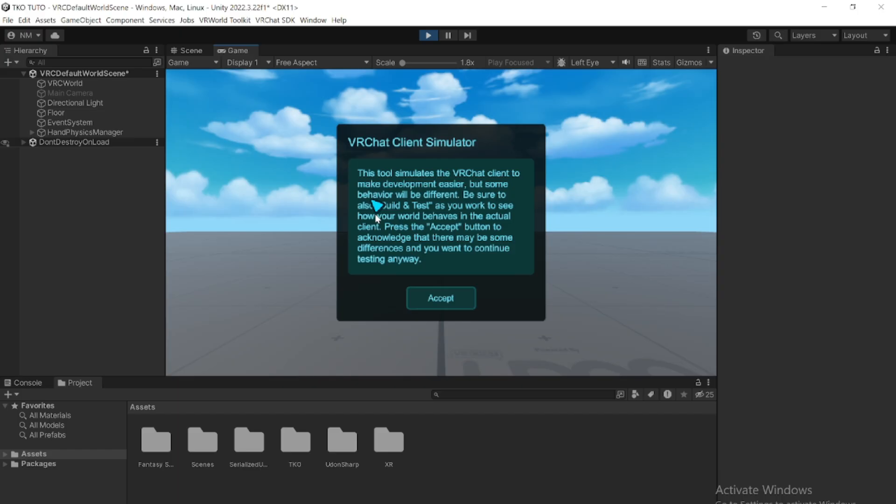
- Accept the client simulator notice and select the simulated local player in the Scene view
{"action": "left_click", "coordinate": [474, 300]}
{"action": "key", "text": "Escape"}
{"action": "left_click", "coordinate": [189, 50]}
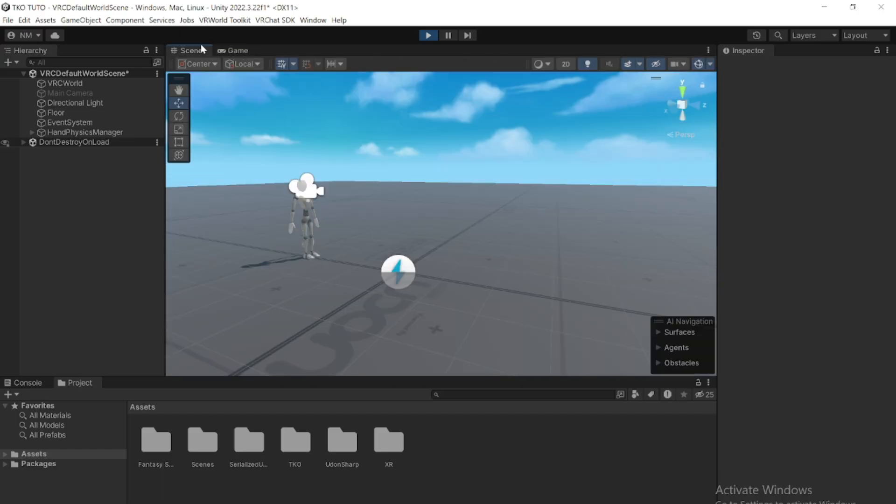
{"action": "right_click_drag", "start_coordinate": [392, 187], "coordinate": [434, 186]}
{"action": "key", "text": "a"}
{"action": "key", "text": "w"}
{"action": "left_click", "coordinate": [450, 141]}
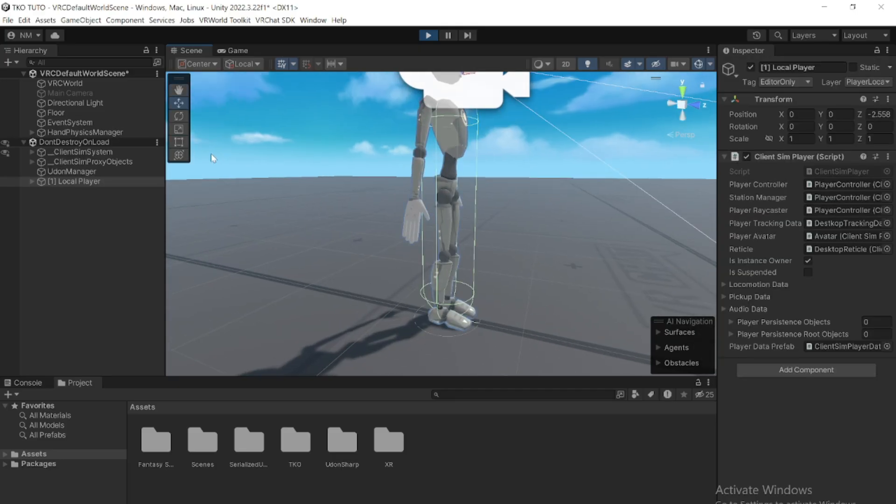
- Select HandPhysicsManager and examine from several sides how its colliders sit on both of the avatar's hands
{"action": "left_click", "coordinate": [62, 130]}
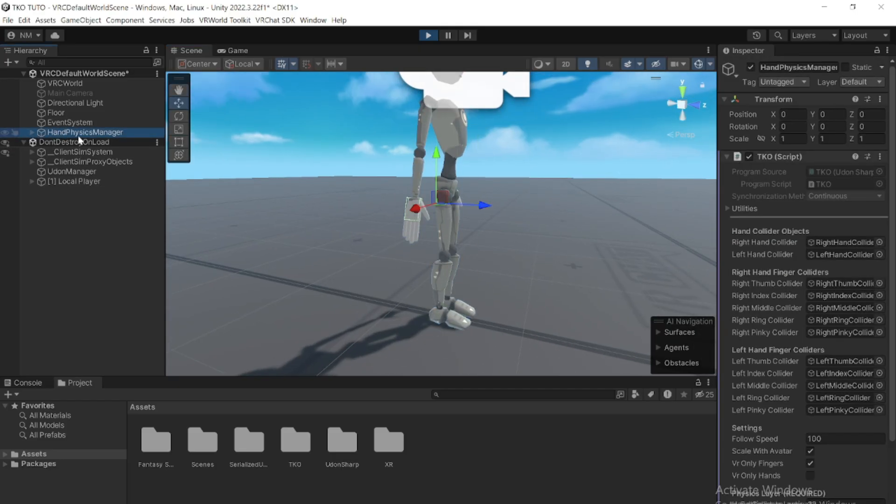
{"action": "key", "text": "w"}
{"action": "right_click_drag", "start_coordinate": [440, 194], "coordinate": [438, 189]}
{"action": "key", "text": "s"}
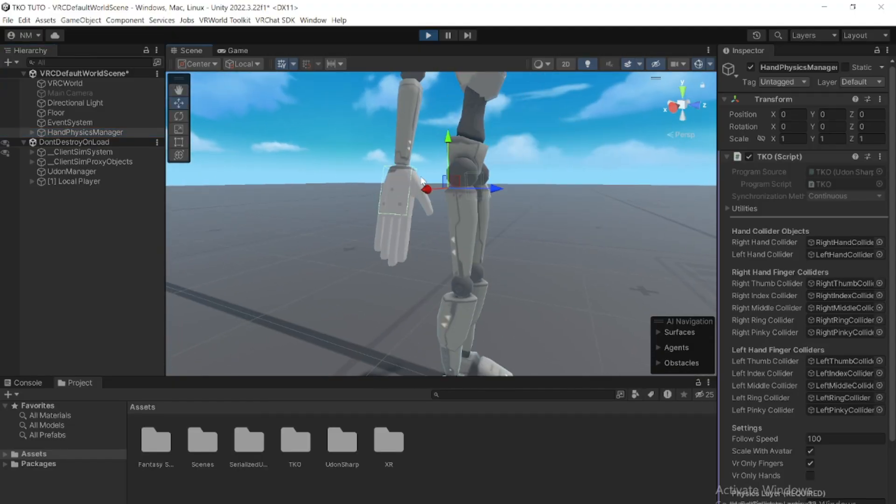
{"action": "right_click_drag", "start_coordinate": [528, 170], "coordinate": [164, 147]}
{"action": "key", "text": "d"}
{"action": "key", "text": "w"}
{"action": "key", "text": "s"}
{"action": "right_click_drag", "start_coordinate": [536, 128], "coordinate": [493, 144]}
{"action": "right_click_drag", "start_coordinate": [503, 187], "coordinate": [396, 293]}
{"action": "key", "text": "w"}
{"action": "right_click_drag", "start_coordinate": [551, 256], "coordinate": [523, 276]}
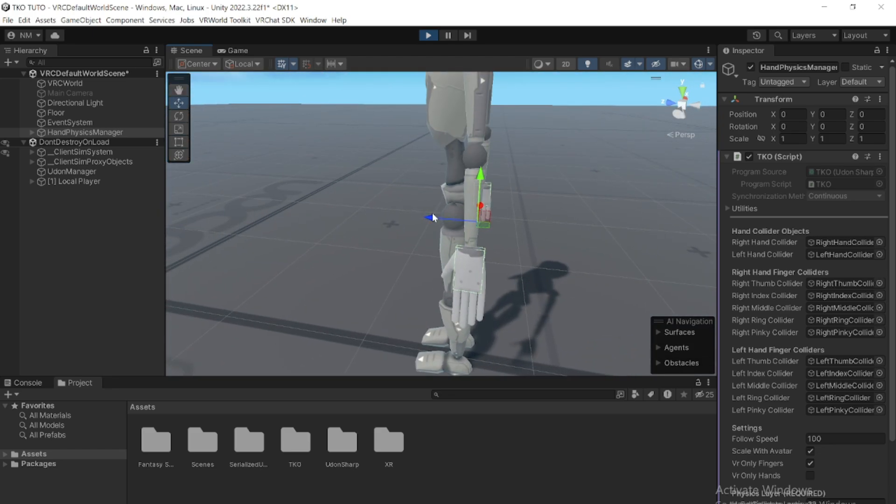
{"action": "right_click_drag", "start_coordinate": [519, 175], "coordinate": [514, 189]}
{"action": "key", "text": "s"}
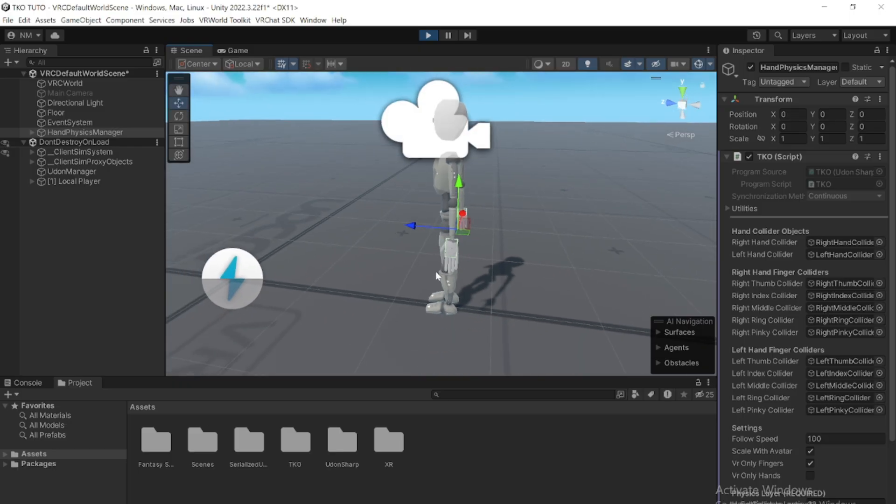
{"action": "right_click_drag", "start_coordinate": [495, 239], "coordinate": [752, 215]}
{"action": "key", "text": "a"}
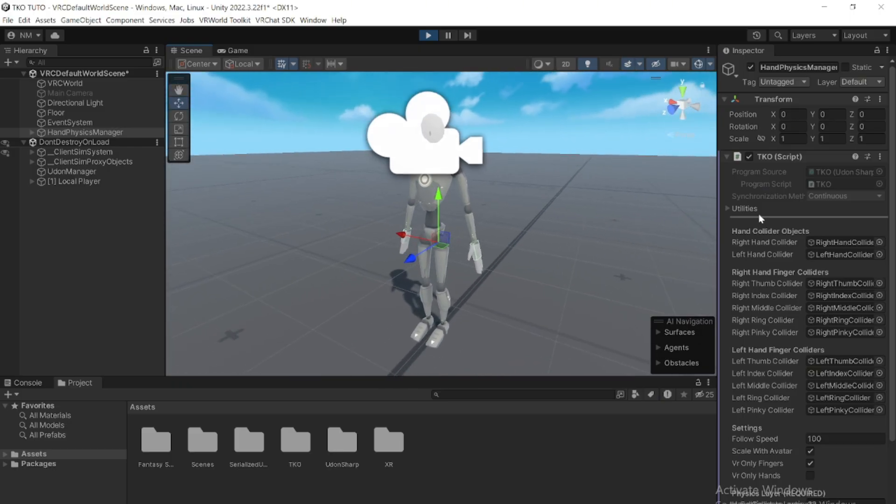
{"action": "key", "text": "w"}
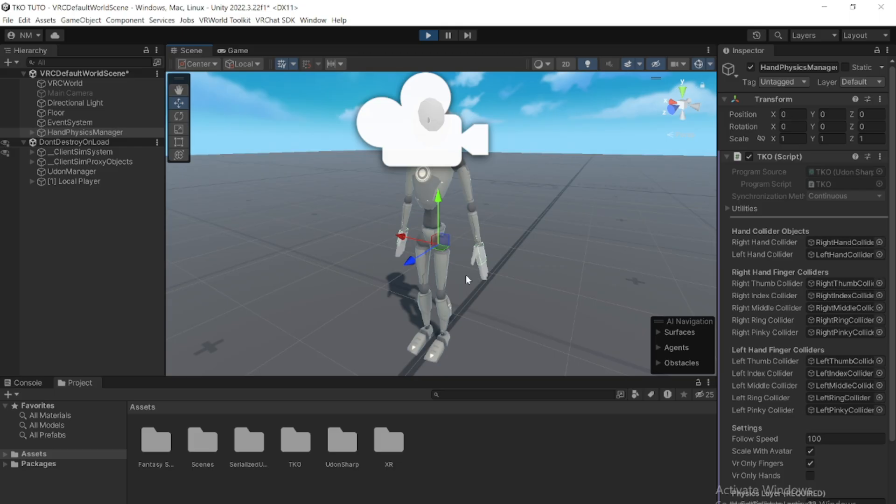
{"action": "key", "text": "w"}
{"action": "right_click_drag", "start_coordinate": [546, 242], "coordinate": [416, 234]}
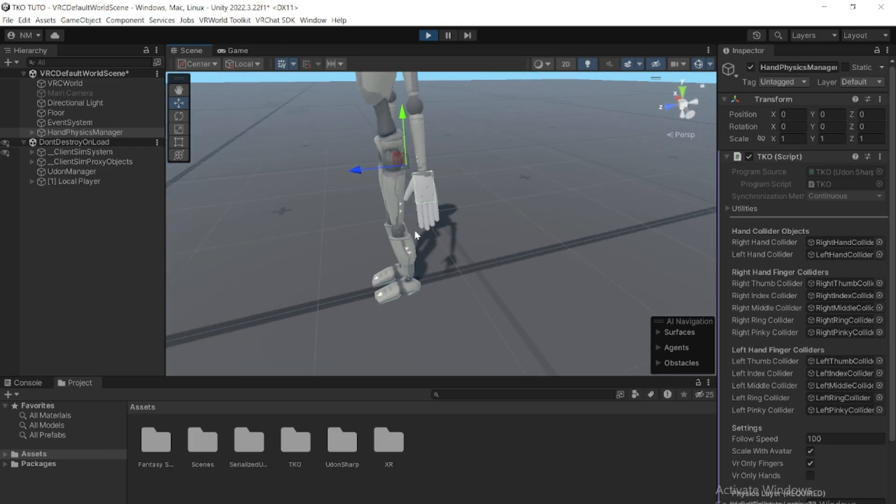
{"action": "key", "text": "s"}
{"action": "key", "text": "a"}
{"action": "right_click_drag", "start_coordinate": [363, 264], "coordinate": [488, 147]}
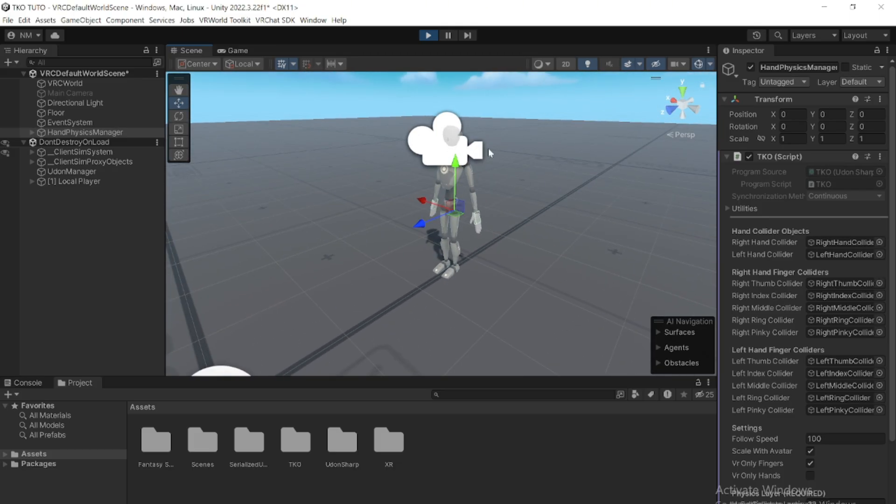
{"action": "right_click_drag", "start_coordinate": [517, 205], "coordinate": [468, 171]}
{"action": "key", "text": "w"}
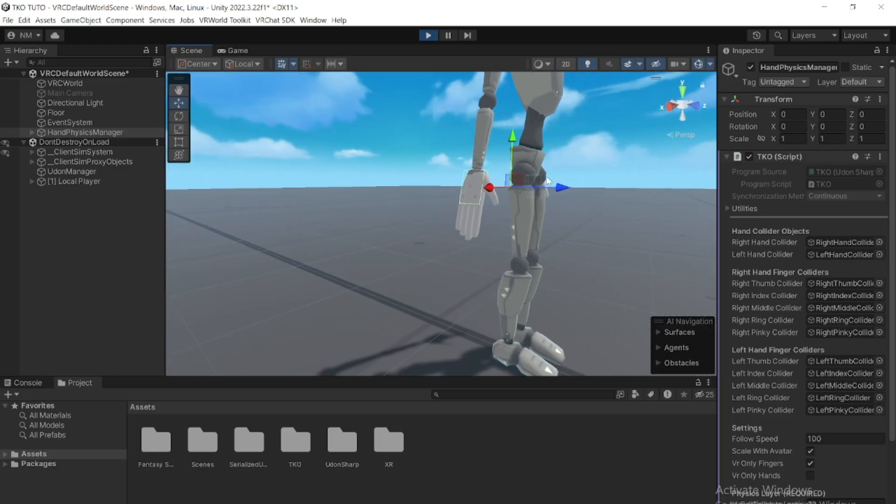
{"action": "key", "text": "f"}
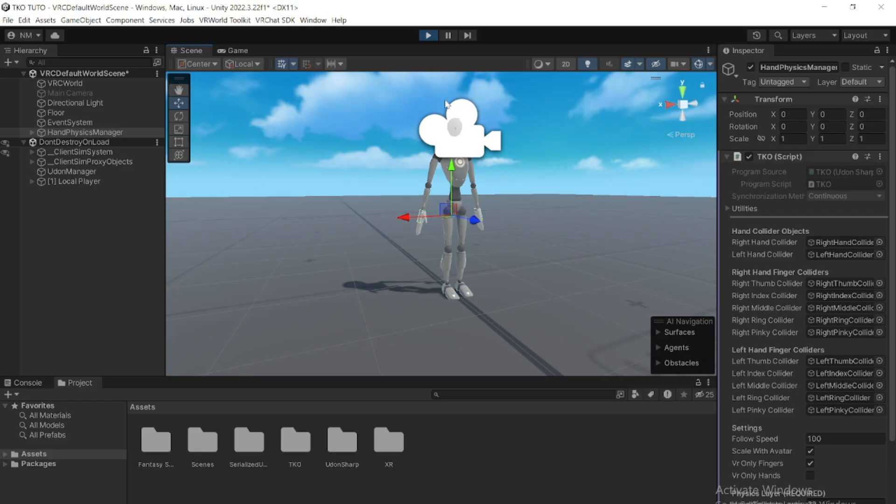
- Stop the Play mode test and return to editing the scene around the world origin
{"action": "left_click", "coordinate": [429, 36]}
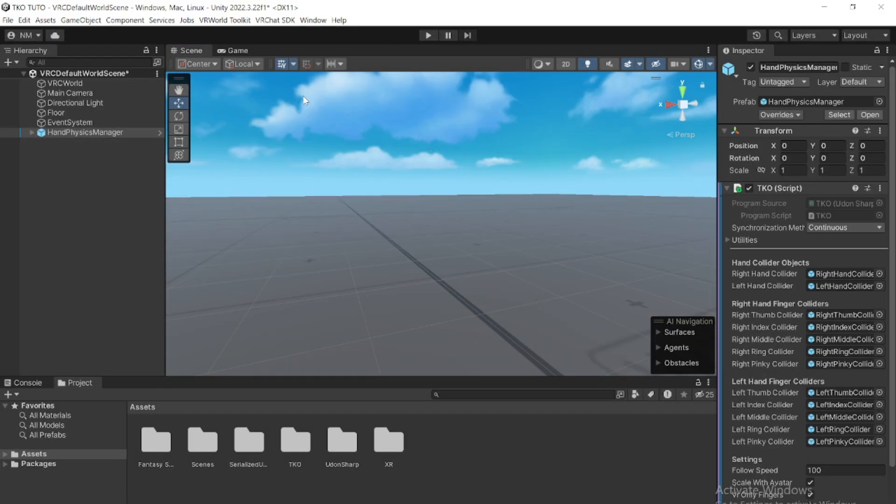
{"action": "key", "text": "s"}
{"action": "right_click_drag", "start_coordinate": [436, 220], "coordinate": [455, 273]}
{"action": "key", "text": "w"}
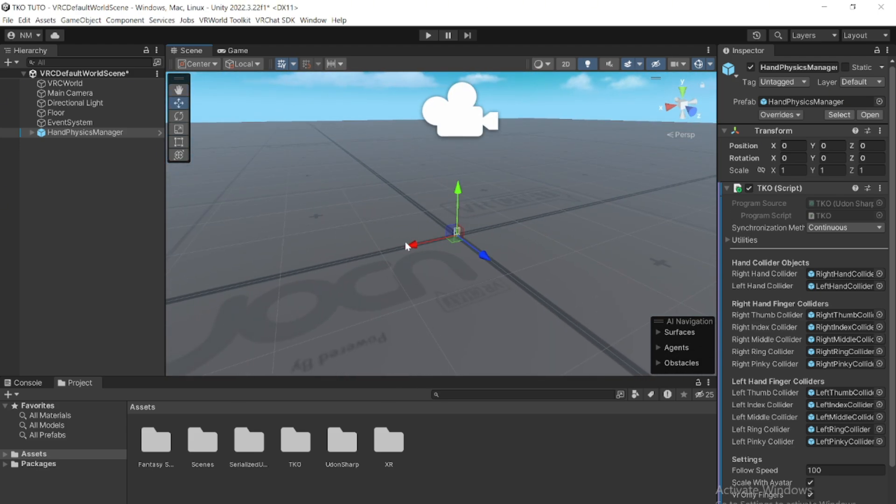
- Create a 3D cube as a new top-level object in the scene
{"action": "right_click", "coordinate": [55, 195]}
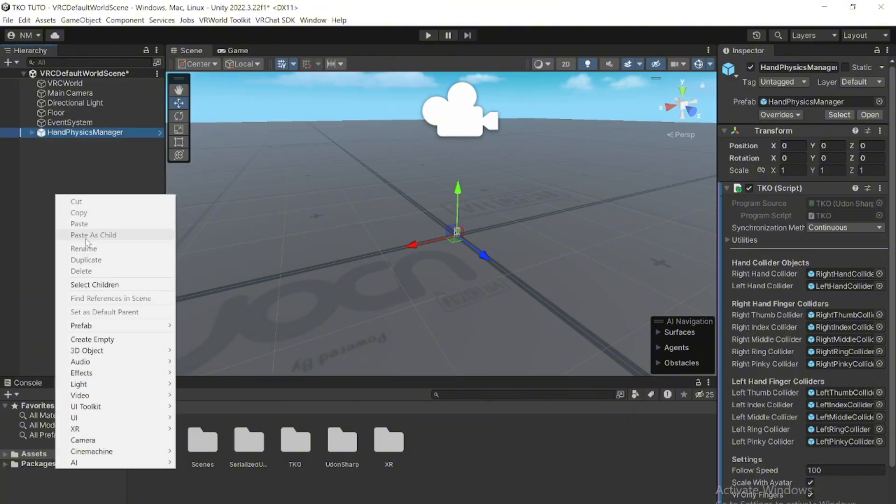
{"action": "right_click", "coordinate": [25, 174]}
{"action": "mouse_move", "coordinate": [108, 316]}
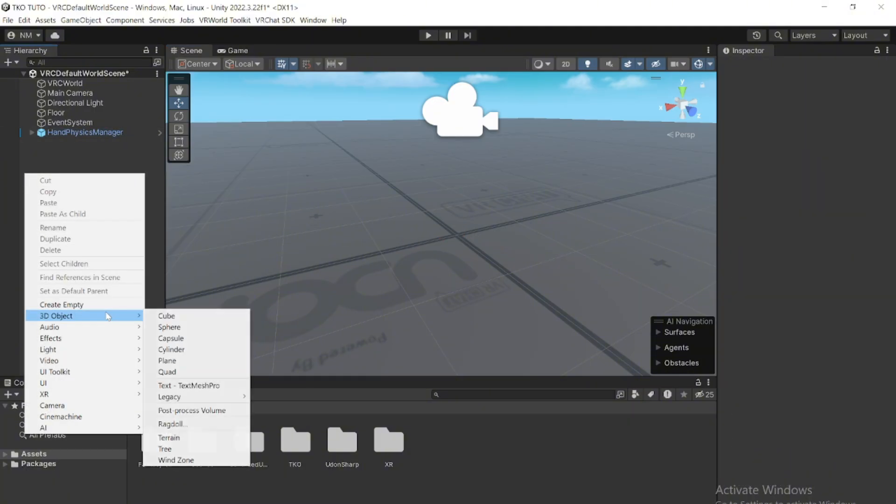
{"action": "left_click", "coordinate": [170, 316]}
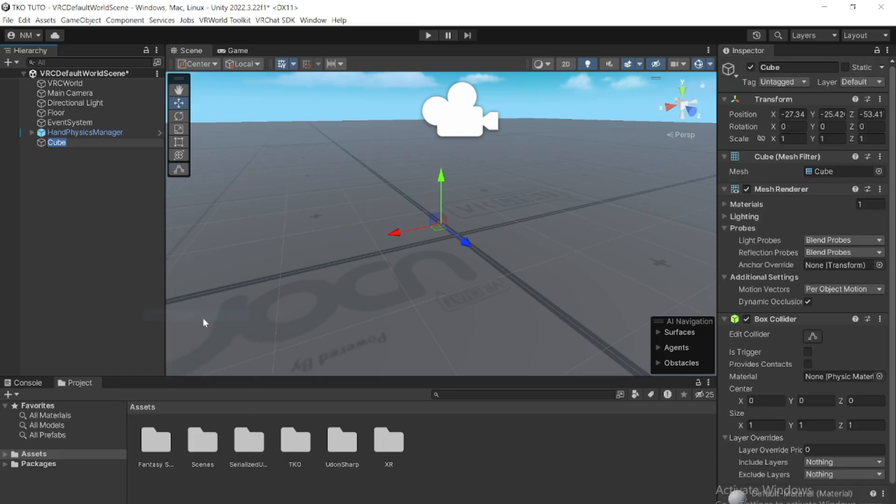
- Place the cube at position 0, 0, 0, then move it to about Y 0.86 and Z 1.914
{"action": "scroll", "coordinate": [449, 211], "scroll_direction": "down", "scroll_amount": 3}
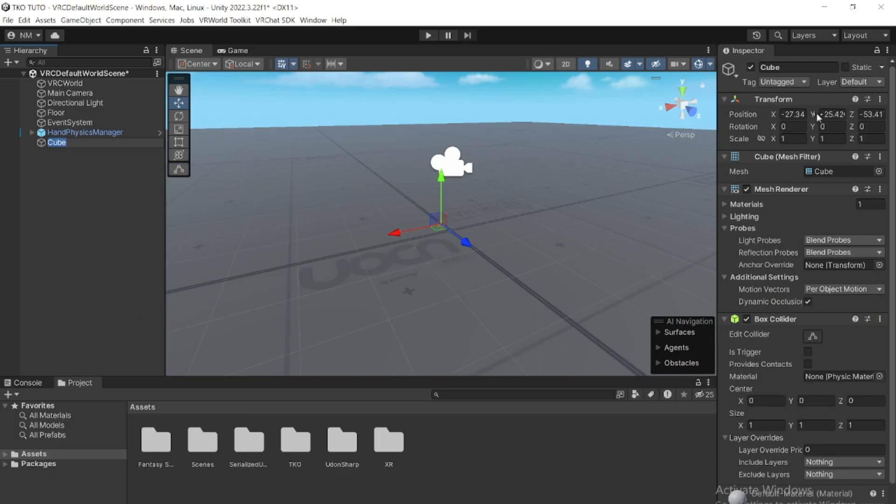
{"action": "left_click", "coordinate": [795, 114]}
{"action": "type", "text": "0"}
{"action": "left_click", "coordinate": [830, 114]}
{"action": "type", "text": "0"}
{"action": "left_click", "coordinate": [867, 114]}
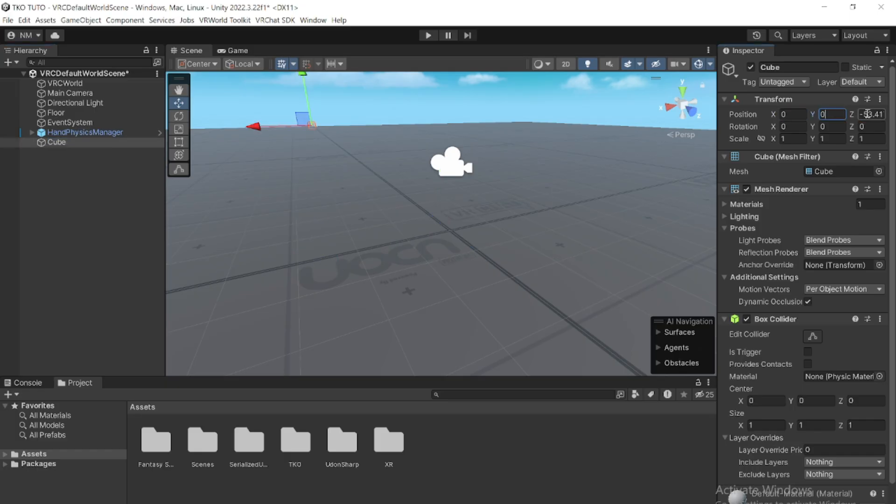
{"action": "type", "text": "0"}
{"action": "left_click_drag", "start_coordinate": [452, 189], "coordinate": [452, 169]}
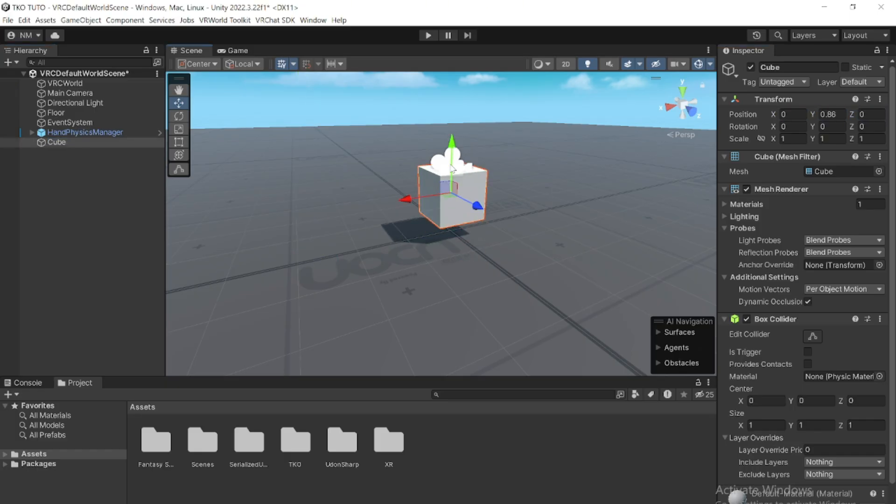
{"action": "left_click_drag", "start_coordinate": [476, 206], "coordinate": [588, 236]}
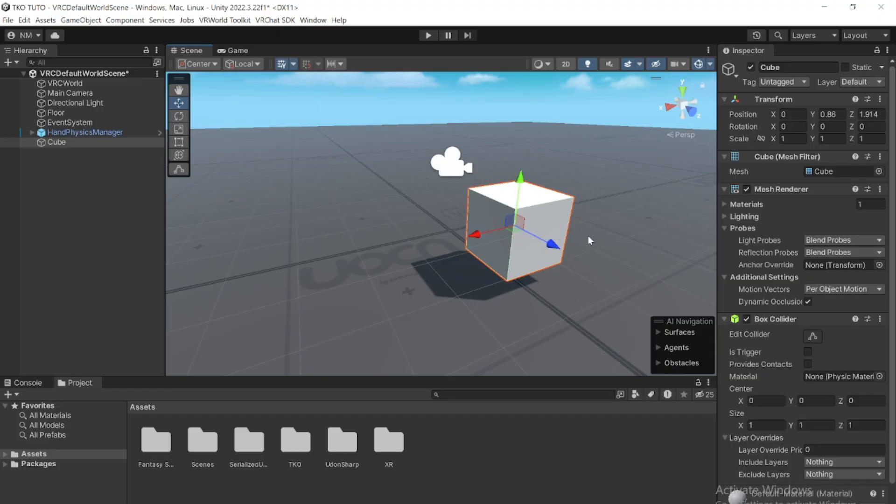
- Collapse the cube's component sections and add Rigidbody and VRC Object Sync components to it
{"action": "left_click", "coordinate": [724, 319]}
{"action": "left_click", "coordinate": [724, 189]}
{"action": "left_click", "coordinate": [724, 157]}
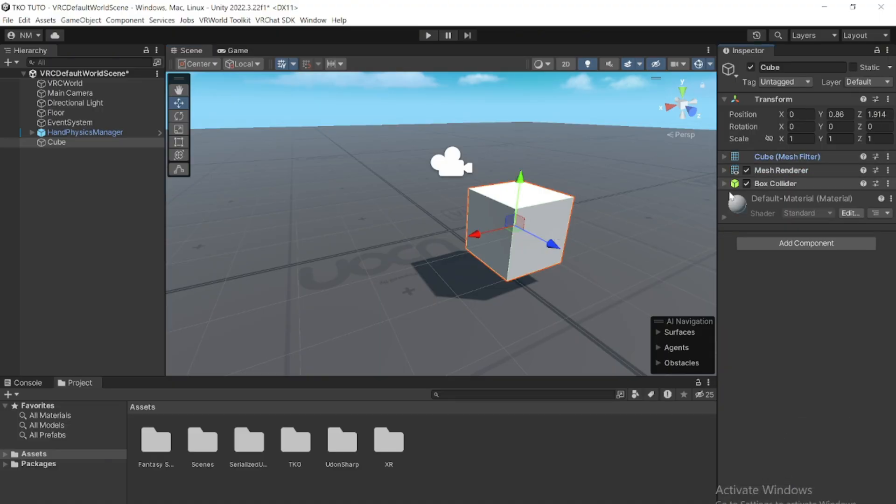
{"action": "left_click", "coordinate": [796, 243]}
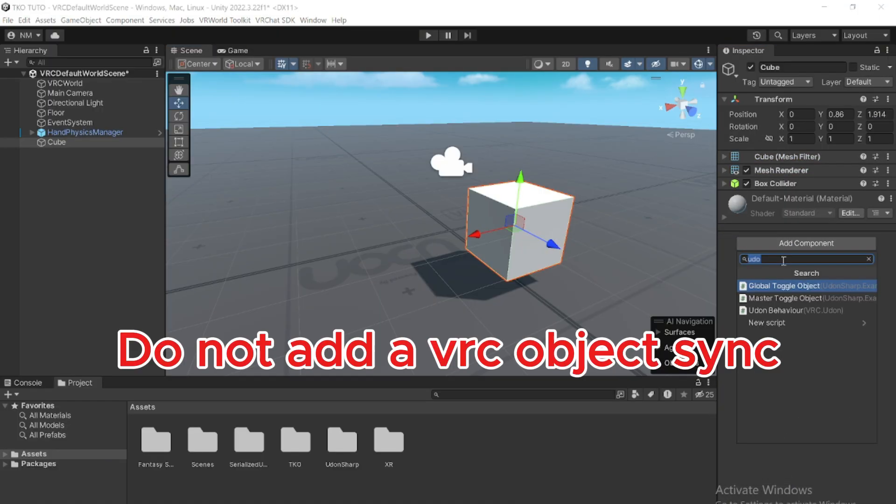
{"action": "type", "text": "Rig"}
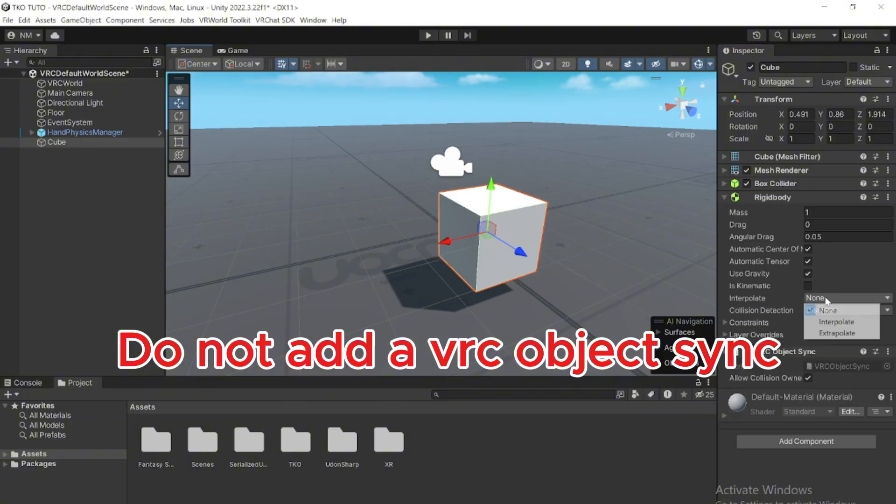
- Set the cube's Rigidbody to Interpolate with Continuous Dynamic collision detection
{"action": "left_click", "coordinate": [826, 298]}
{"action": "left_click", "coordinate": [821, 322]}
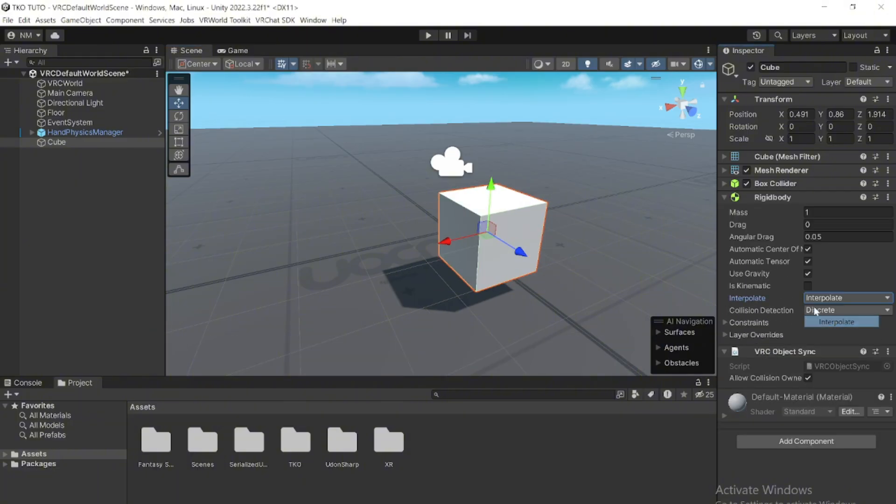
{"action": "left_click", "coordinate": [828, 312]}
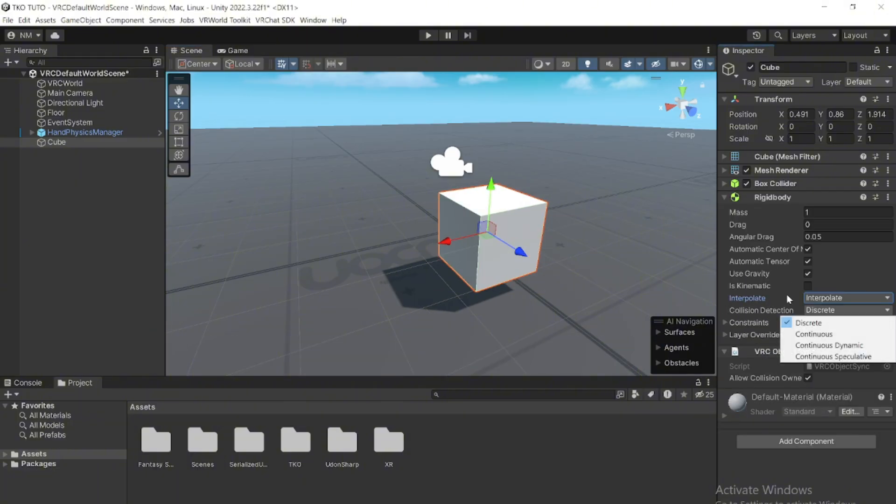
{"action": "left_click", "coordinate": [809, 346]}
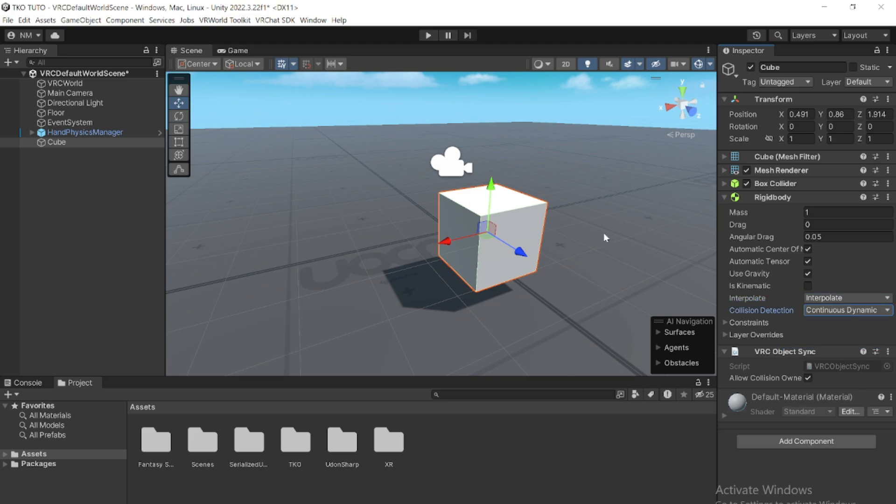
- Move the cube to about Z 2.269 and shrink it uniformly to a scale of about 0.245
{"action": "middle_click_drag", "start_coordinate": [604, 233], "coordinate": [554, 237]}
{"action": "left_click_drag", "start_coordinate": [469, 251], "coordinate": [478, 260]}
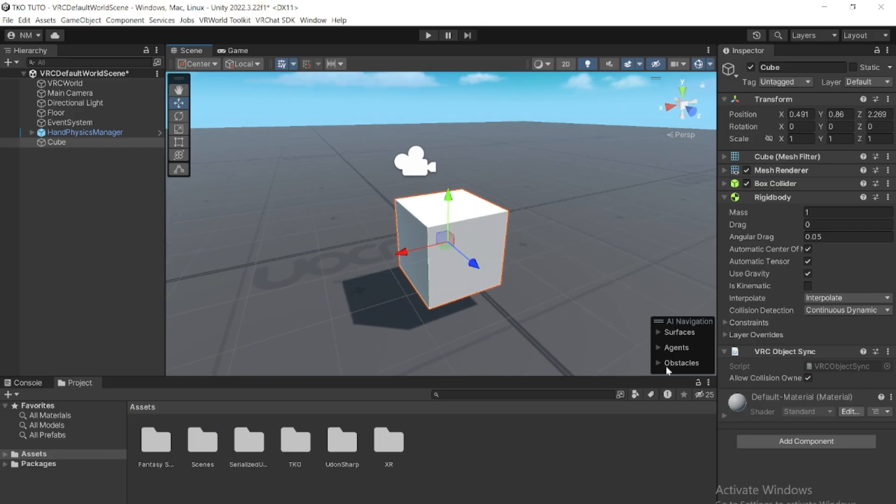
{"action": "left_click_drag", "start_coordinate": [505, 105], "coordinate": [488, 127], "text": "alt"}
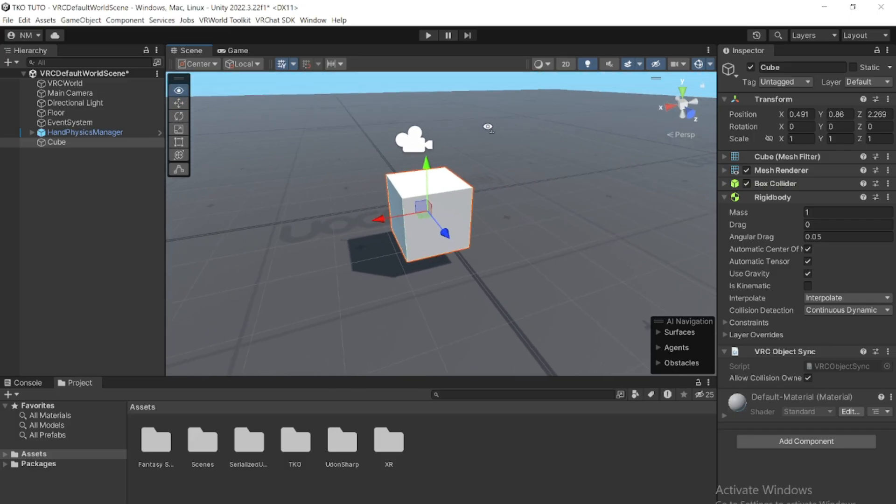
{"action": "left_click", "coordinate": [181, 130]}
{"action": "left_click_drag", "start_coordinate": [430, 214], "coordinate": [467, 217]}
{"action": "left_click_drag", "start_coordinate": [467, 216], "coordinate": [493, 177], "text": "alt"}
{"action": "left_click_drag", "start_coordinate": [446, 209], "coordinate": [444, 207]}
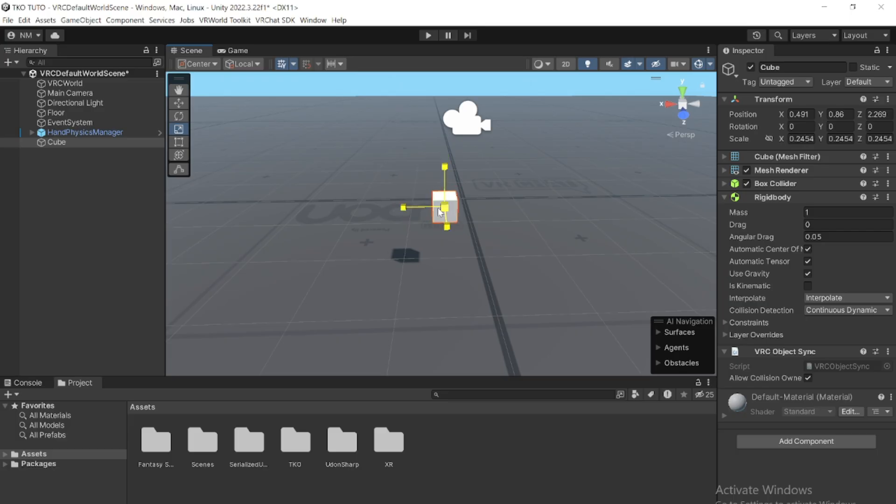
{"action": "key", "text": "w"}
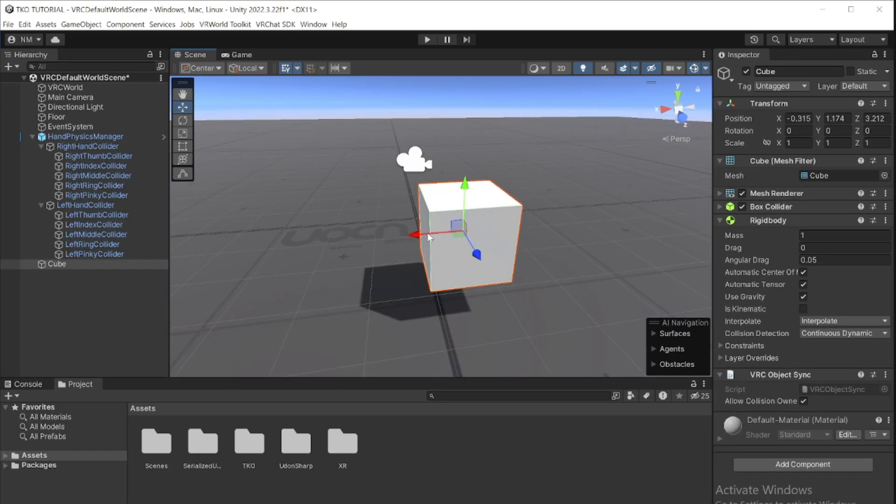
- Scale the cube down uniformly on all axes to about 0.2474
{"action": "left_click_drag", "start_coordinate": [429, 237], "coordinate": [404, 250], "text": "alt"}
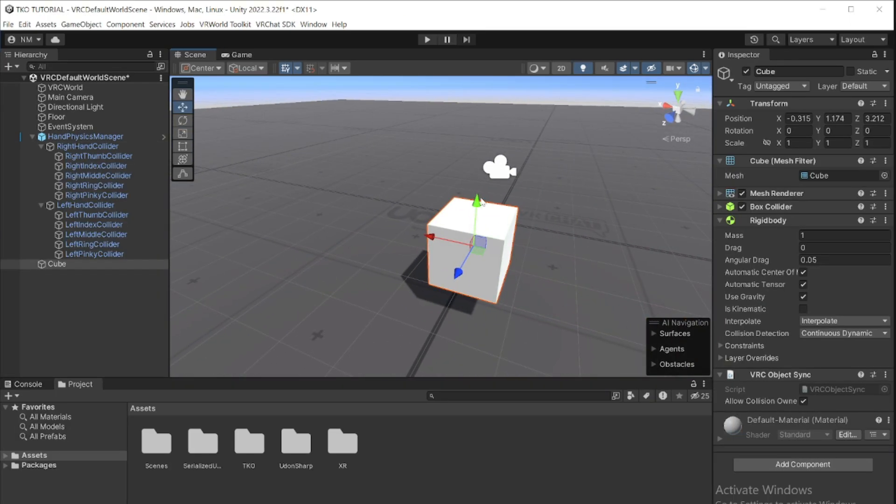
{"action": "left_click", "coordinate": [183, 133]}
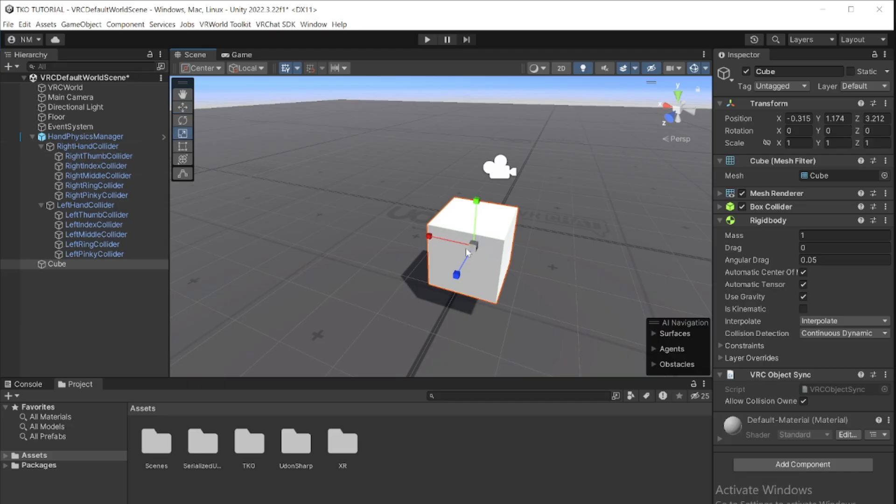
{"action": "left_click_drag", "start_coordinate": [476, 246], "coordinate": [441, 263]}
{"action": "right_click_drag", "start_coordinate": [513, 261], "coordinate": [545, 250]}
- Lower the cube to just above the floor, at about Y 0.174
{"action": "left_click", "coordinate": [183, 107]}
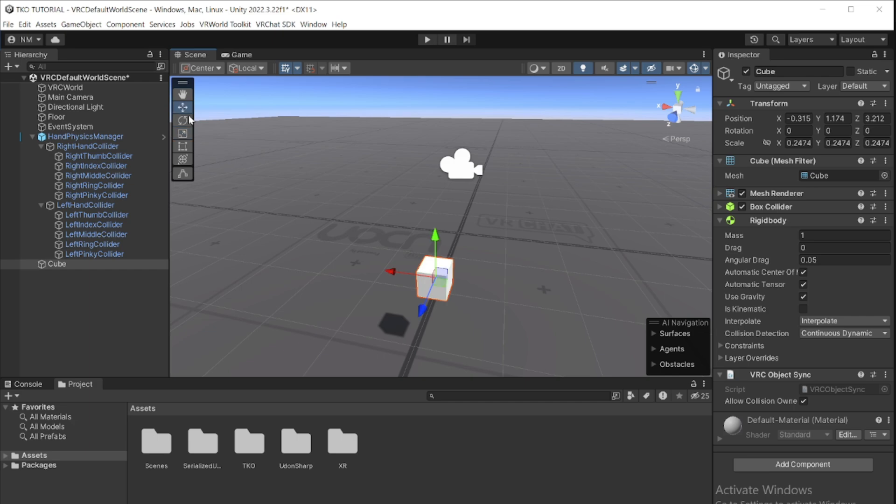
{"action": "left_click_drag", "start_coordinate": [435, 244], "coordinate": [438, 322]}
{"action": "right_click_drag", "start_coordinate": [437, 322], "coordinate": [373, 252]}
{"action": "left_click_drag", "start_coordinate": [448, 227], "coordinate": [449, 242]}
{"action": "right_click_drag", "start_coordinate": [413, 273], "coordinate": [487, 290]}
- Duplicate the cube repeatedly and space the copies along the X axis to form a bottom row of six cubes
{"action": "key", "text": "ctrl+d"}
{"action": "left_click_drag", "start_coordinate": [413, 251], "coordinate": [296, 247]}
{"action": "key", "text": "ctrl+d"}
{"action": "key", "text": "ctrl+d"}
{"action": "key", "text": "ctrl+d"}
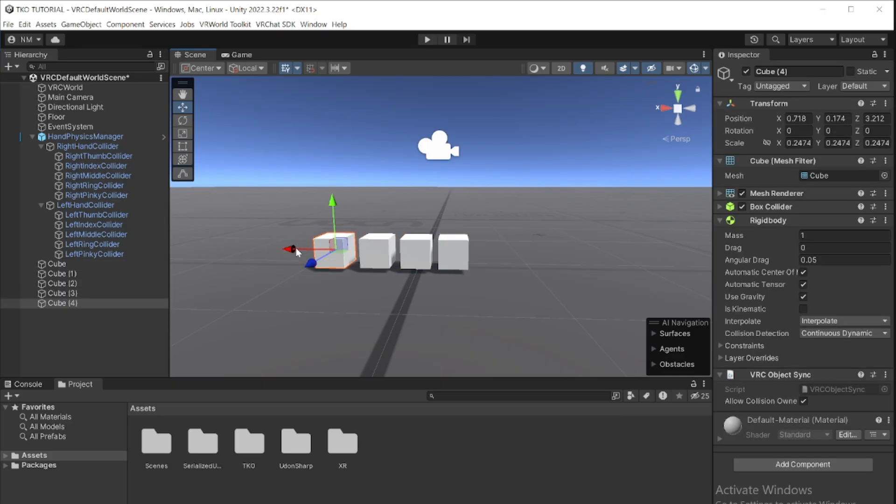
{"action": "left_click_drag", "start_coordinate": [296, 248], "coordinate": [271, 249]}
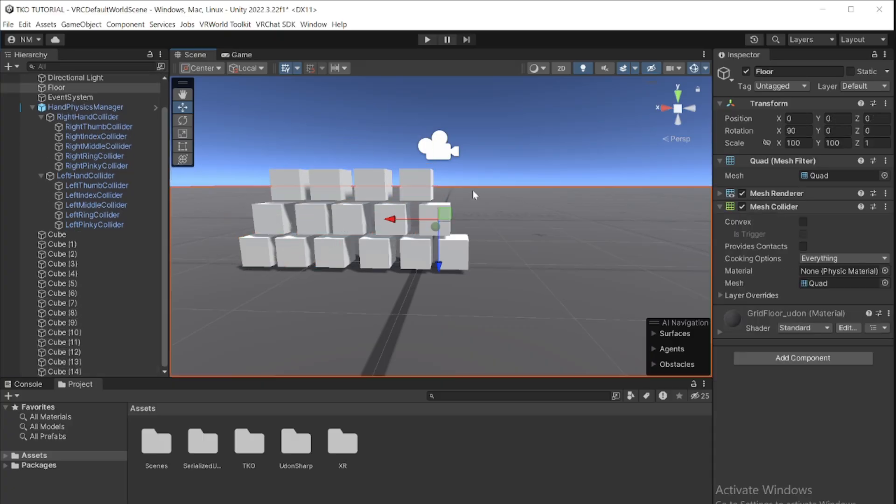
- Stack further cube duplicates in progressively shorter rows to complete a six-level pyramid with a single cube on top
{"action": "key", "text": "ctrl+d"}
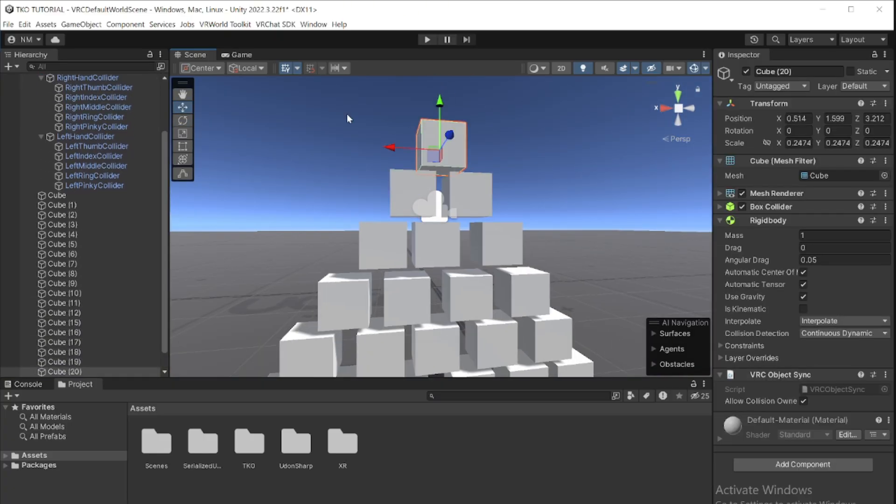
{"action": "left_click_drag", "start_coordinate": [345, 161], "coordinate": [333, 157], "text": "alt"}
{"action": "scroll", "coordinate": [372, 228], "scroll_direction": "down", "scroll_amount": 5}
{"action": "left_click_drag", "start_coordinate": [419, 258], "coordinate": [369, 254], "text": "alt"}
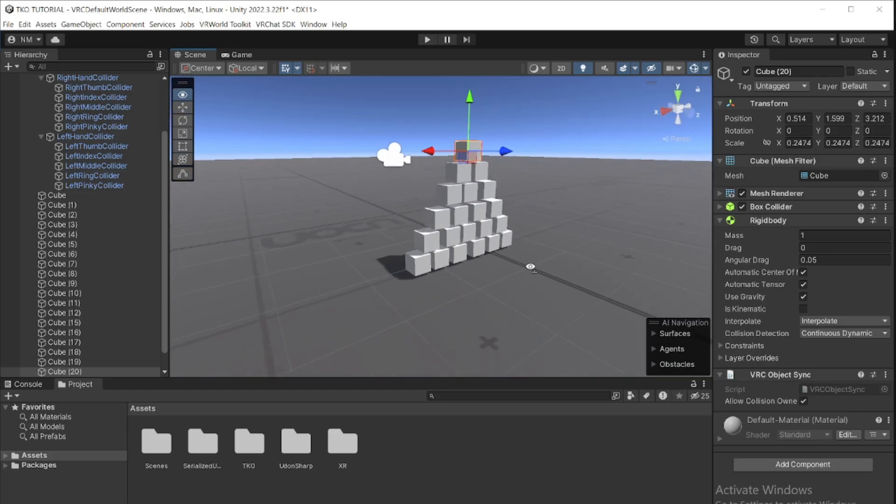
- Run the world in Play mode, dismiss the VRChat Client Simulator menu and walk the player into the cube pyramid
{"action": "left_click", "coordinate": [427, 39]}
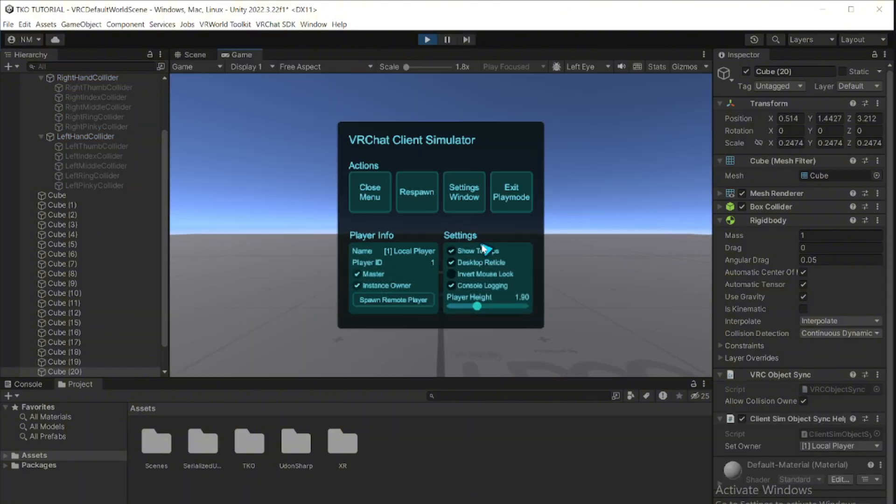
{"action": "left_click", "coordinate": [370, 192]}
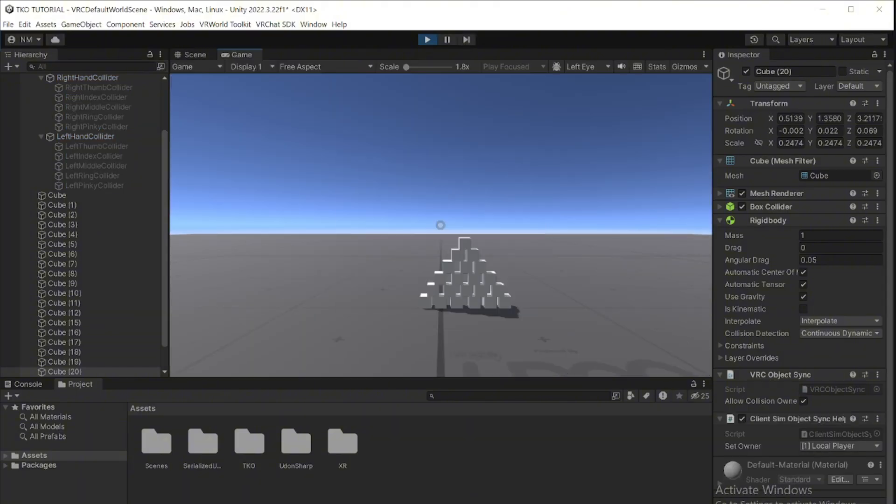
{"action": "key", "text": "w"}
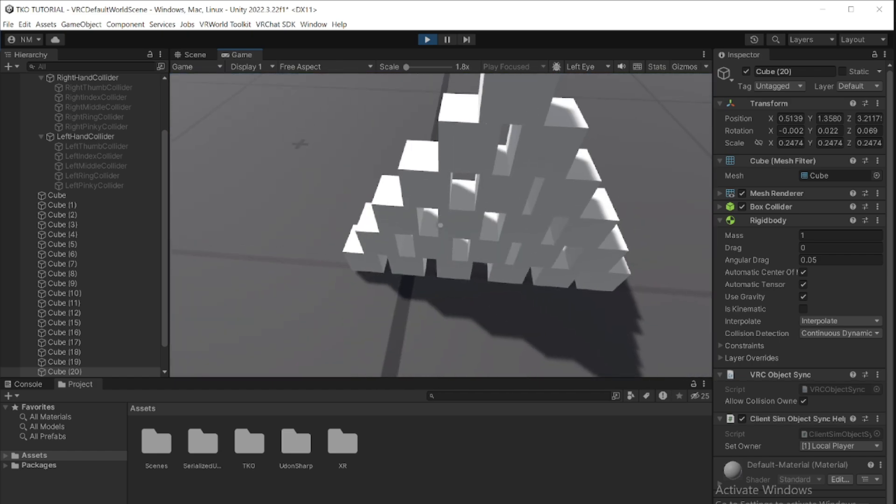
{"action": "key", "text": "w"}
{"action": "key", "text": "w"}
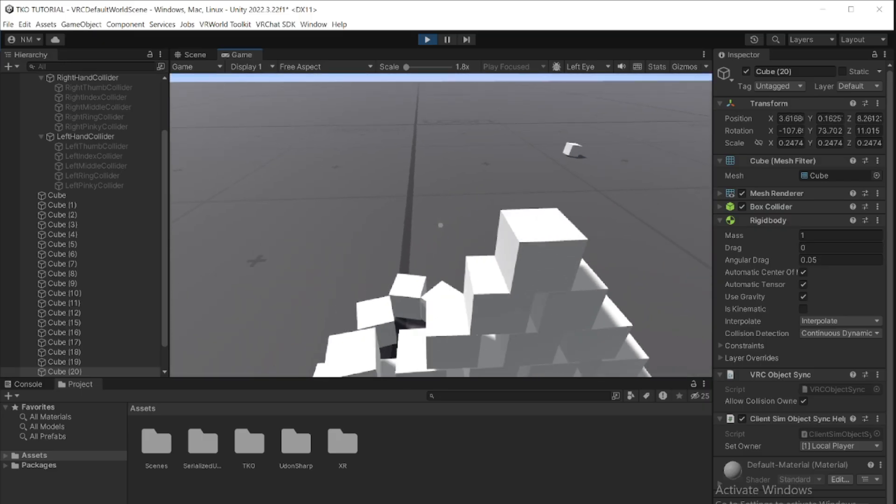
- Walk the player back and forth around the knocked-over cubes to test their physics and collisions
{"action": "key", "text": "s"}
{"action": "key", "text": "w"}
{"action": "key", "text": "w"}
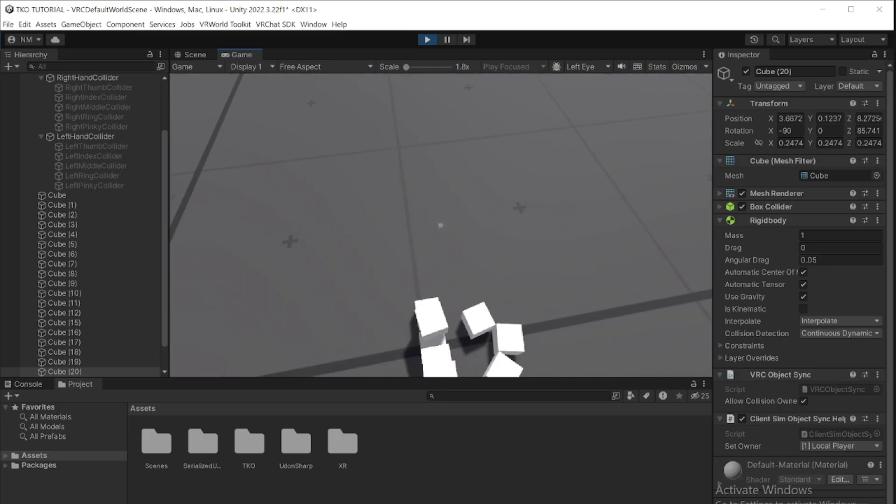
{"action": "key", "text": "s"}
{"action": "key", "text": "s"}
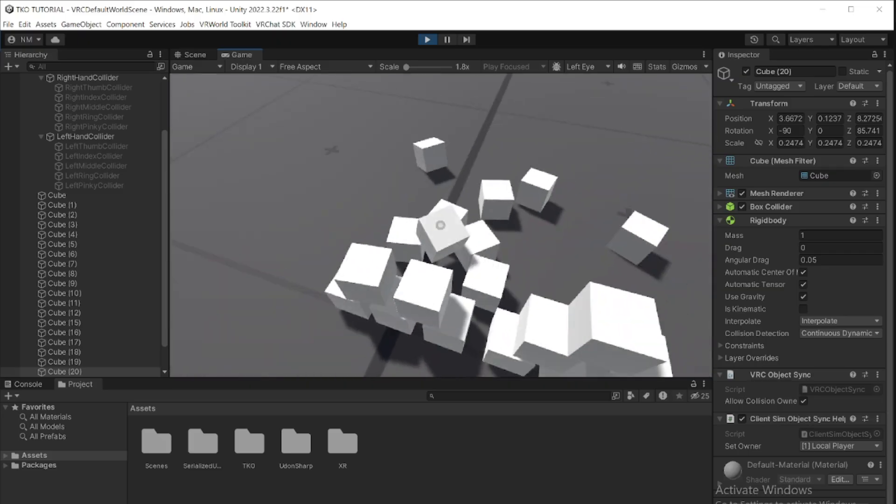
{"action": "key", "text": "s"}
{"action": "key", "text": "w"}
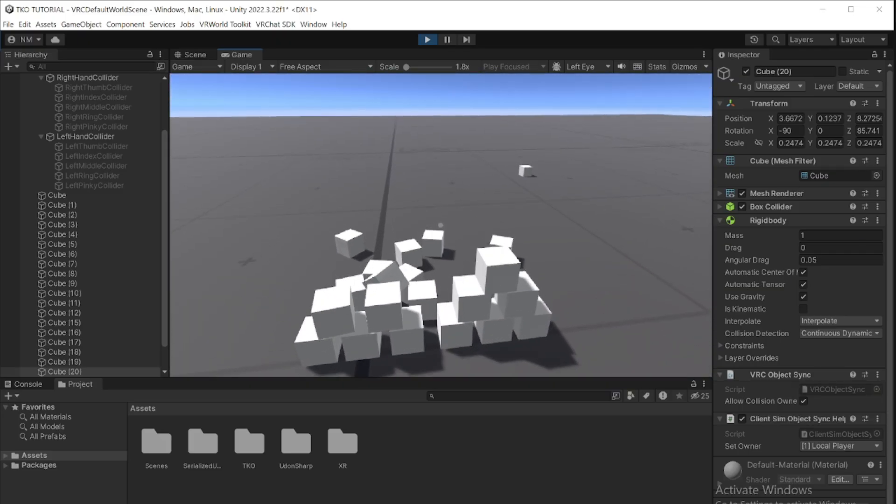
{"action": "key", "text": "s"}
{"action": "key", "text": "w"}
{"action": "key", "text": "a"}
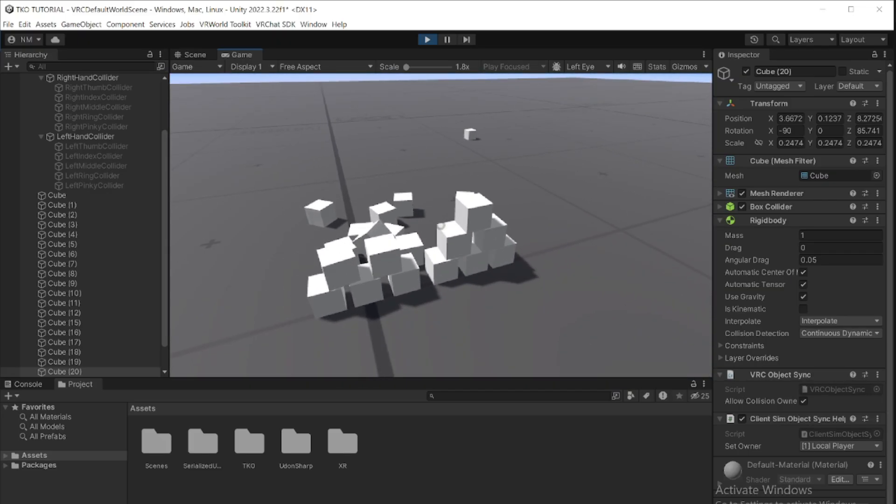
{"action": "key", "text": "s"}
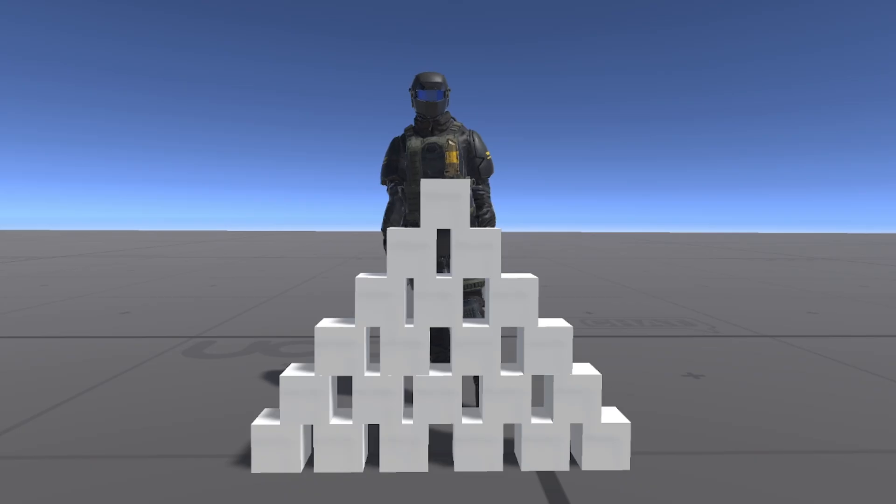